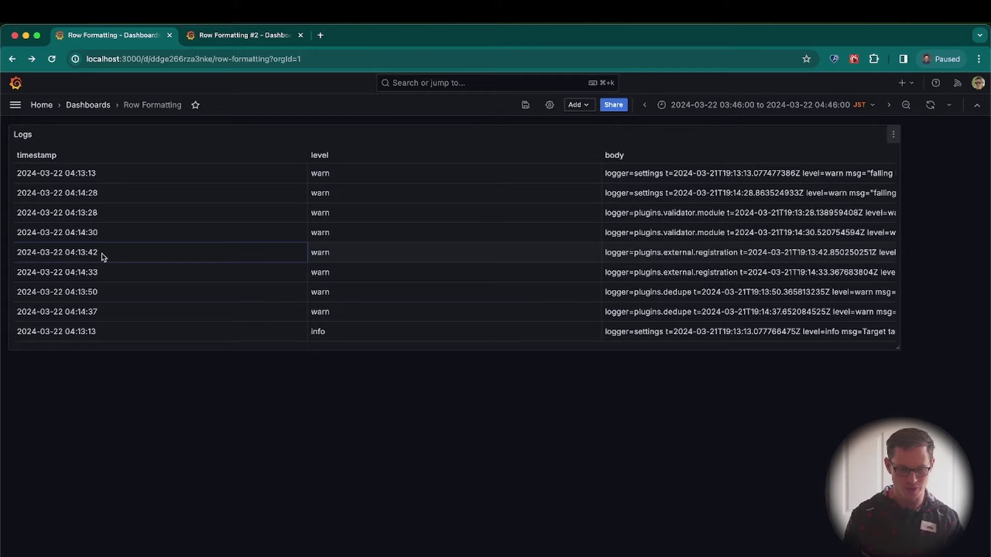
- Edit the Logs panel and add a value mapping that shows info in green
scroll(298, 185, "down", 2)
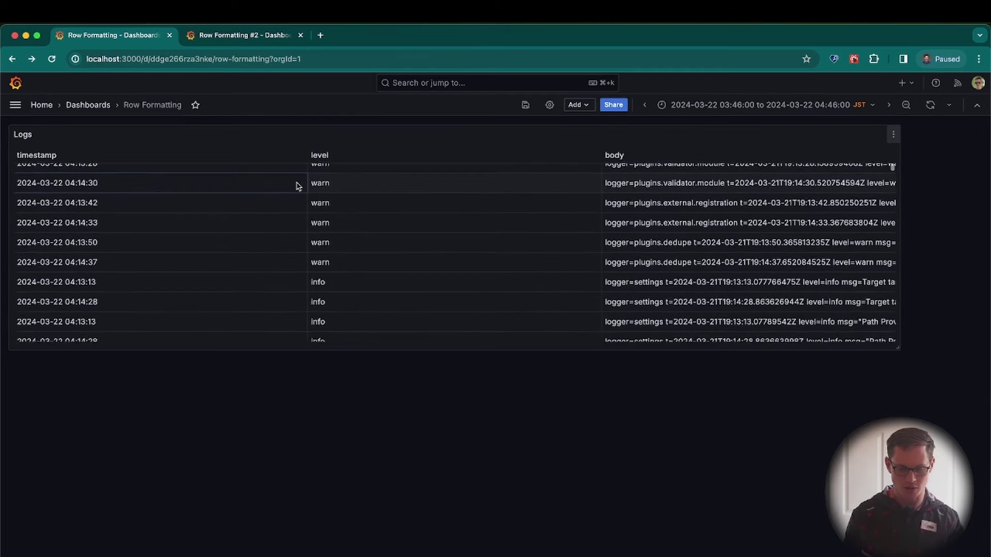
scroll(298, 186, "up", 2)
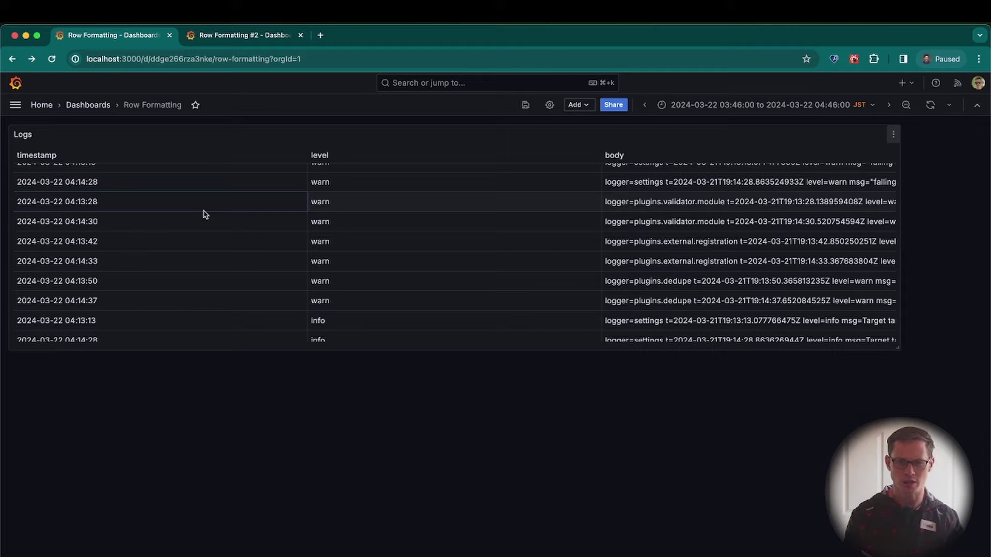
key("e")
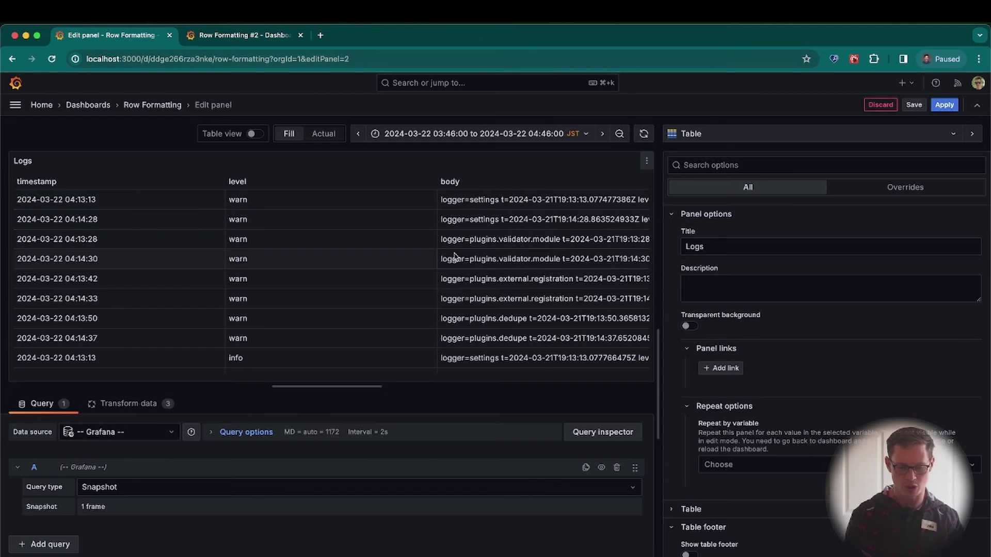
scroll(758, 239, "down", 2)
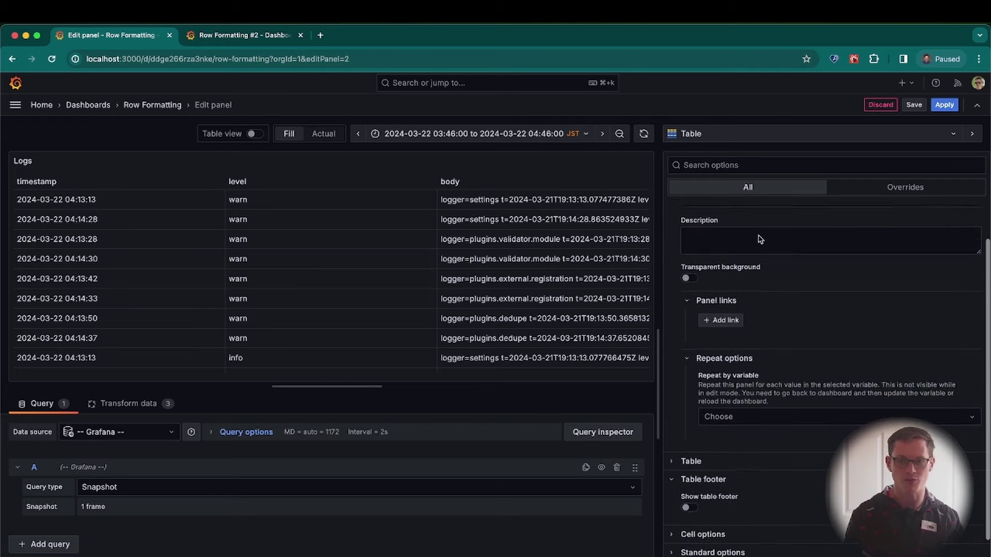
scroll(758, 239, "down", 2)
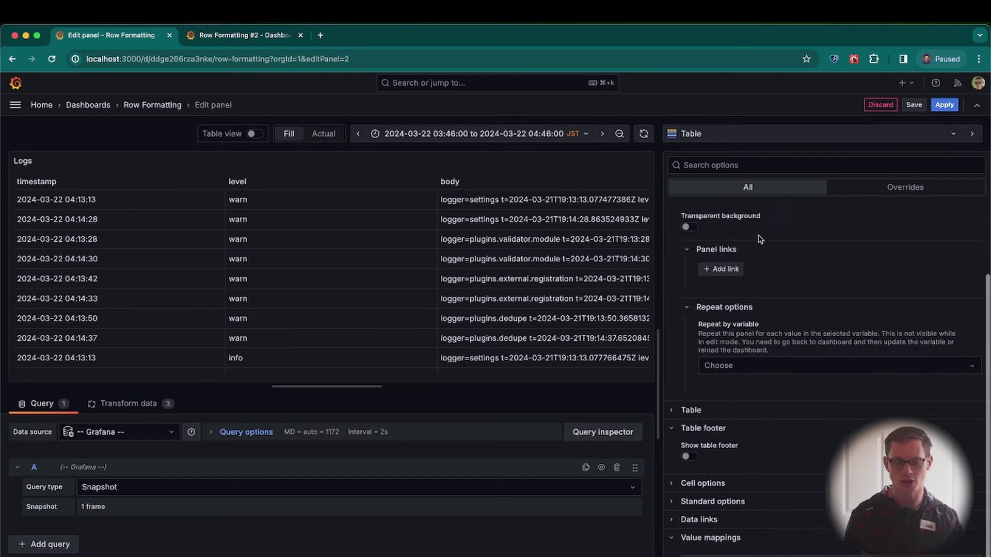
scroll(758, 239, "down", 4)
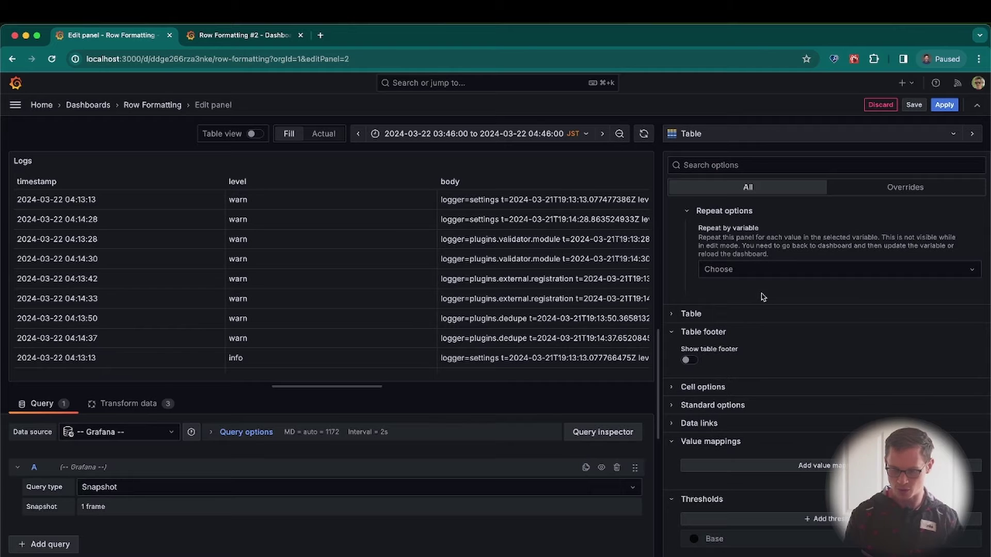
left_click(769, 466)
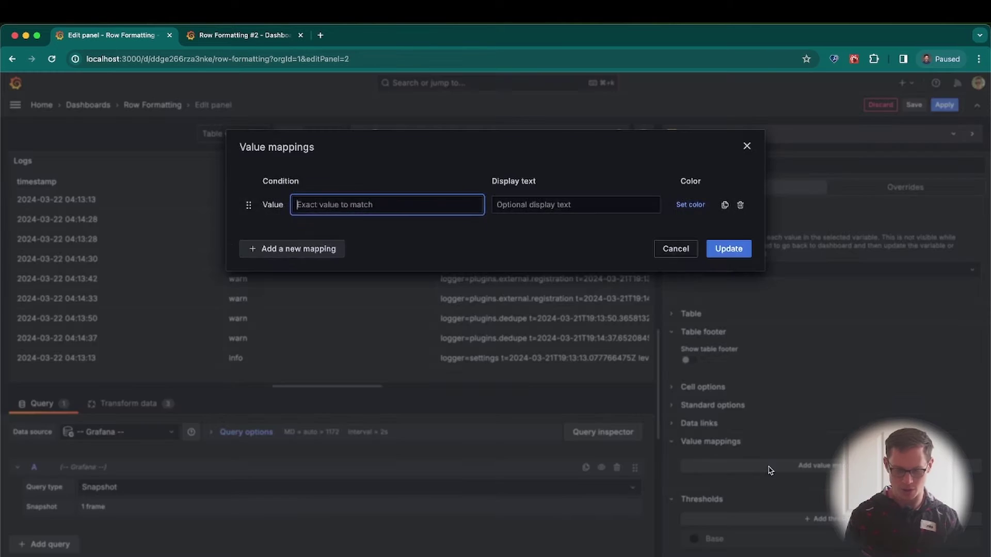
type("in")
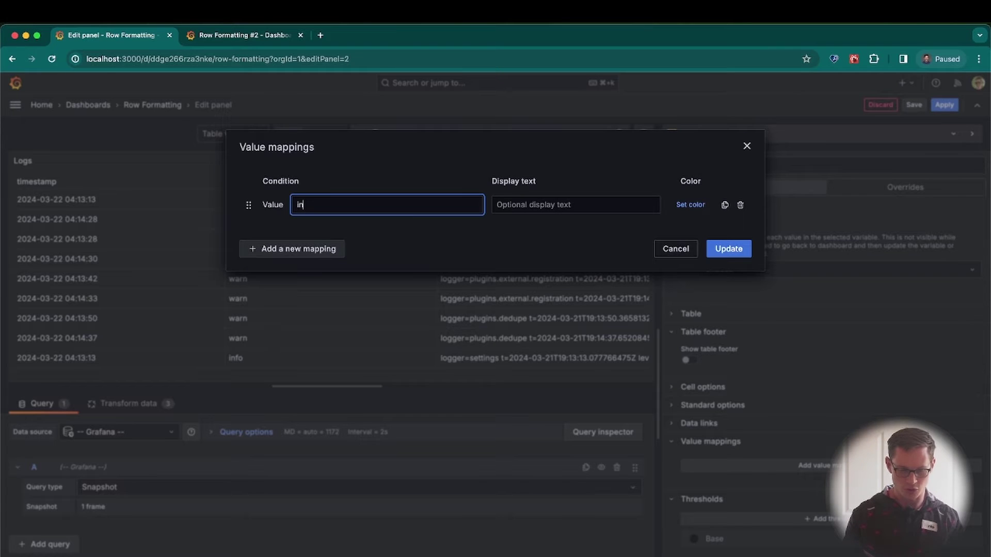
left_click(690, 204)
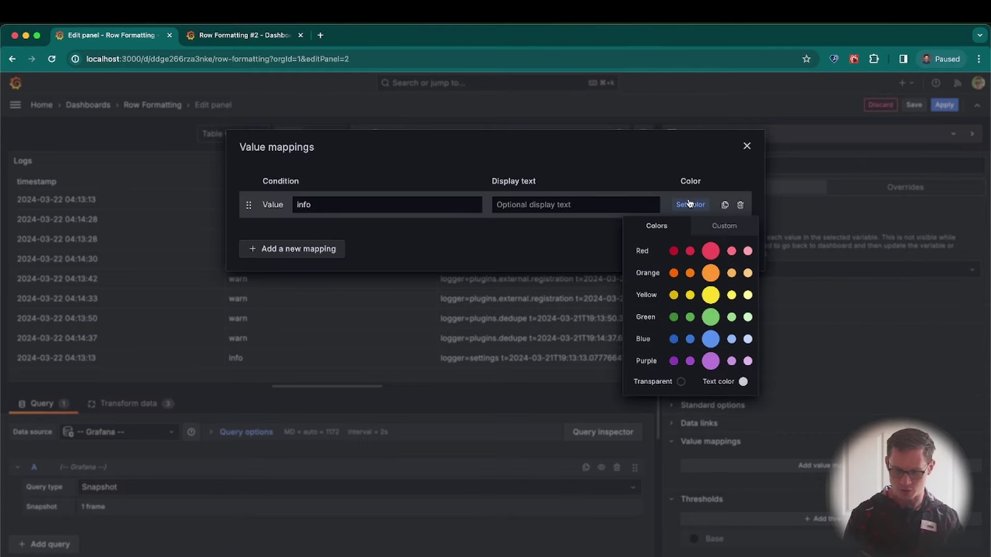
left_click(711, 316)
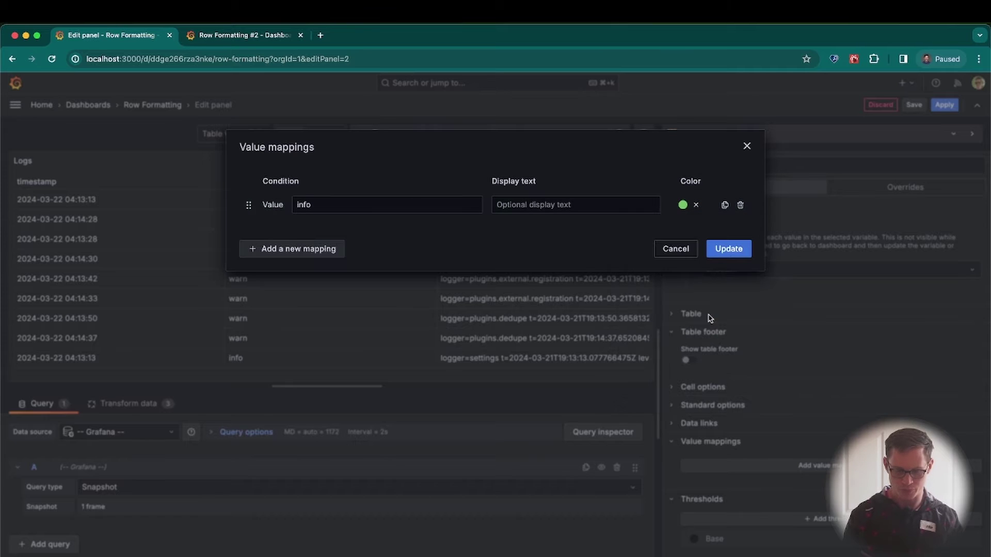
- Add an exact-value mapping showing warn in yellow
left_click(336, 247)
left_click(327, 274)
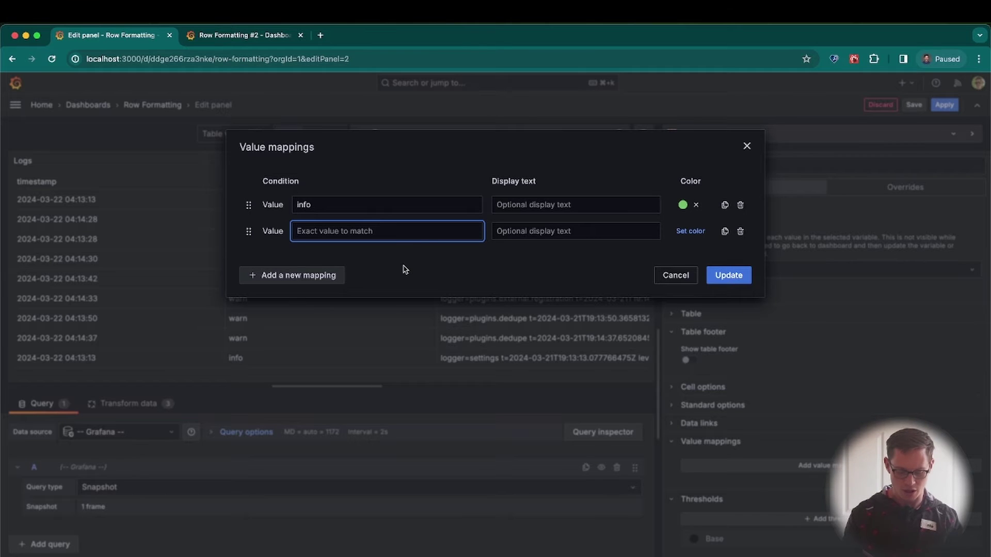
type("warn")
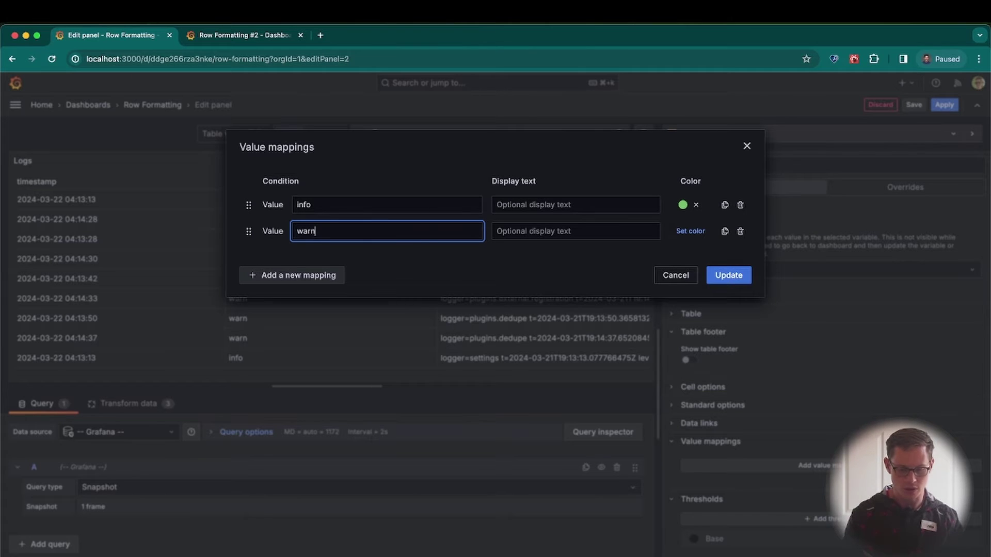
left_click(695, 234)
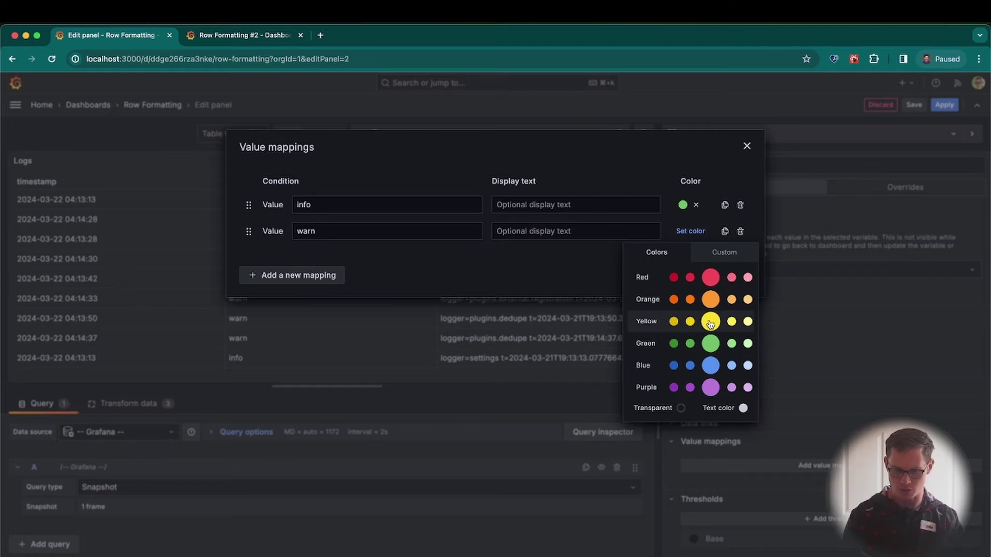
left_click(711, 321)
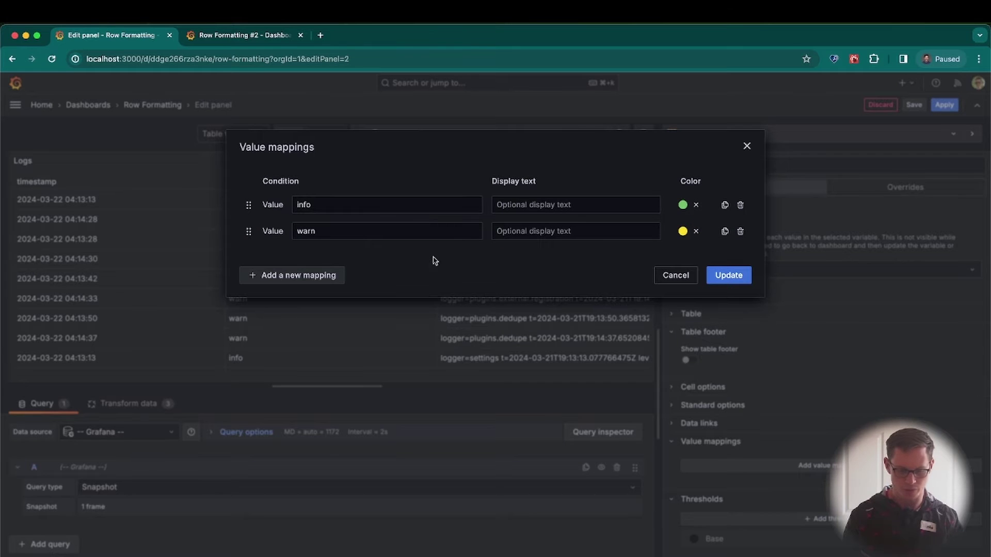
- Add an exact-value mapping showing error in red and save the mappings
left_click(329, 279)
left_click(327, 294)
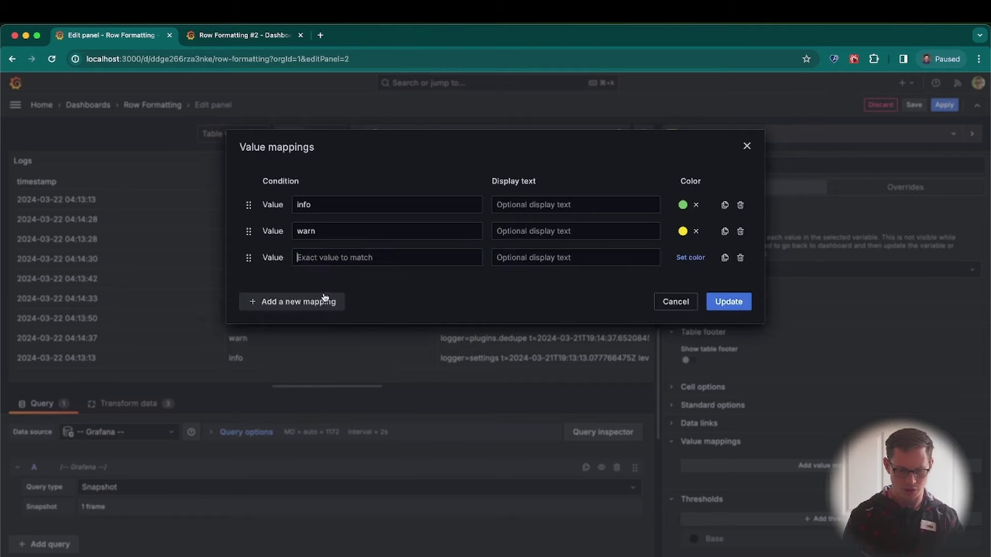
type("error")
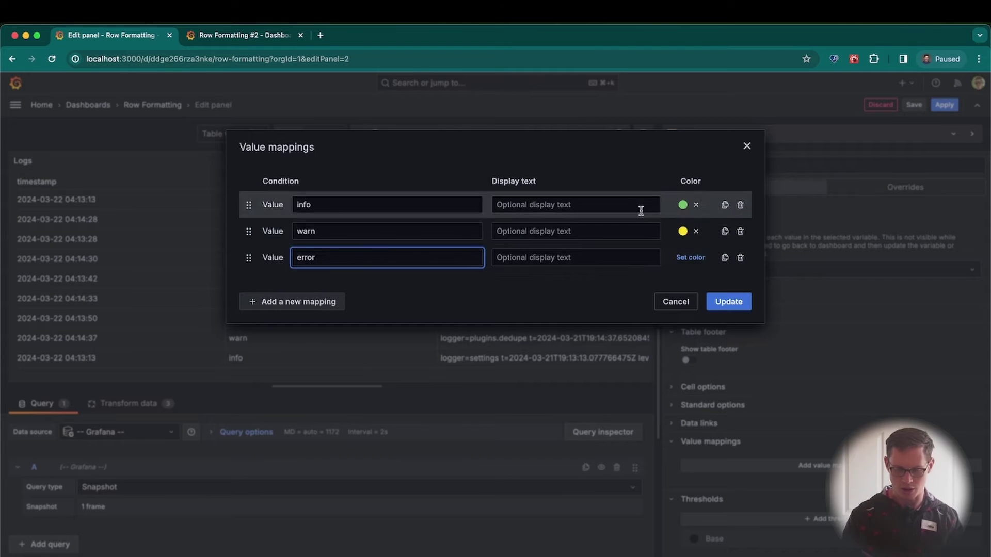
left_click(690, 258)
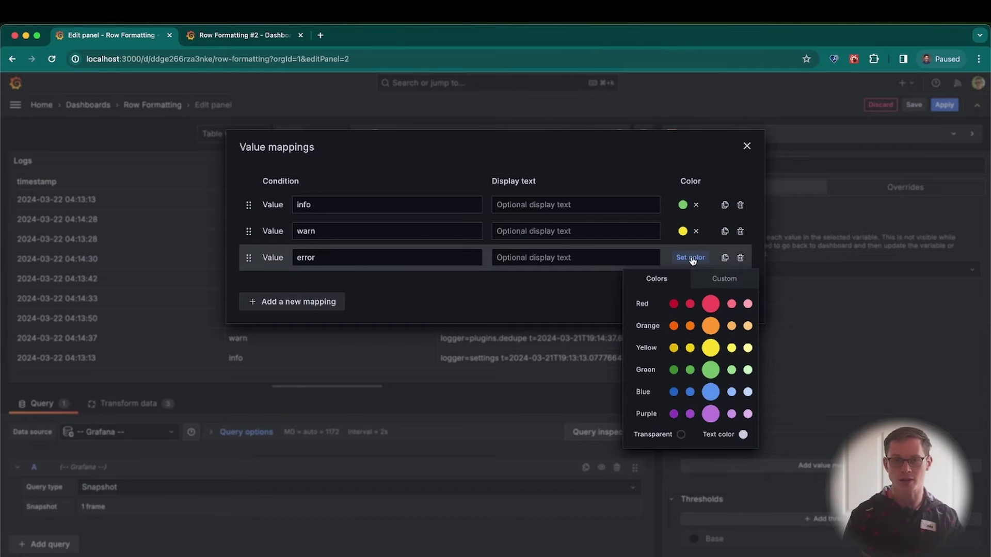
left_click(708, 305)
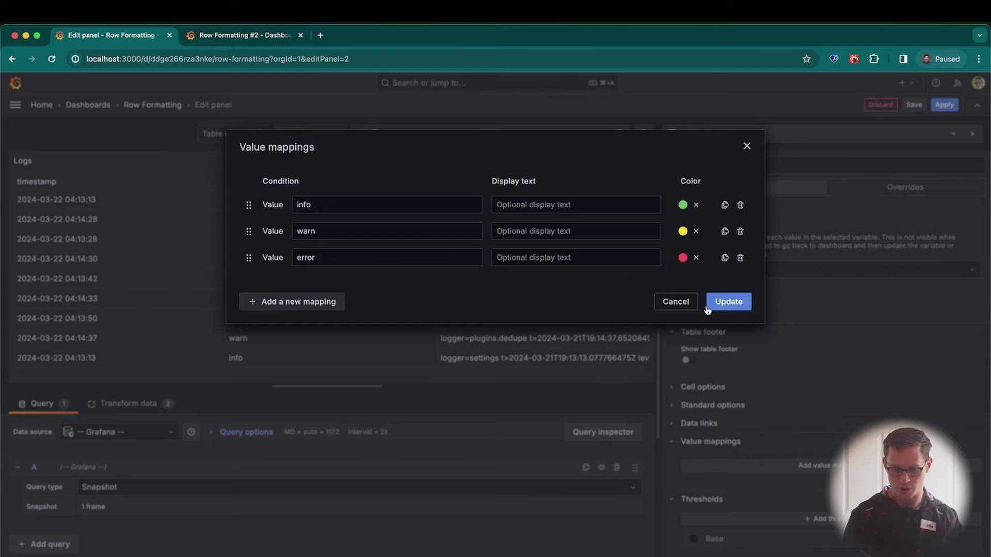
left_click(728, 302)
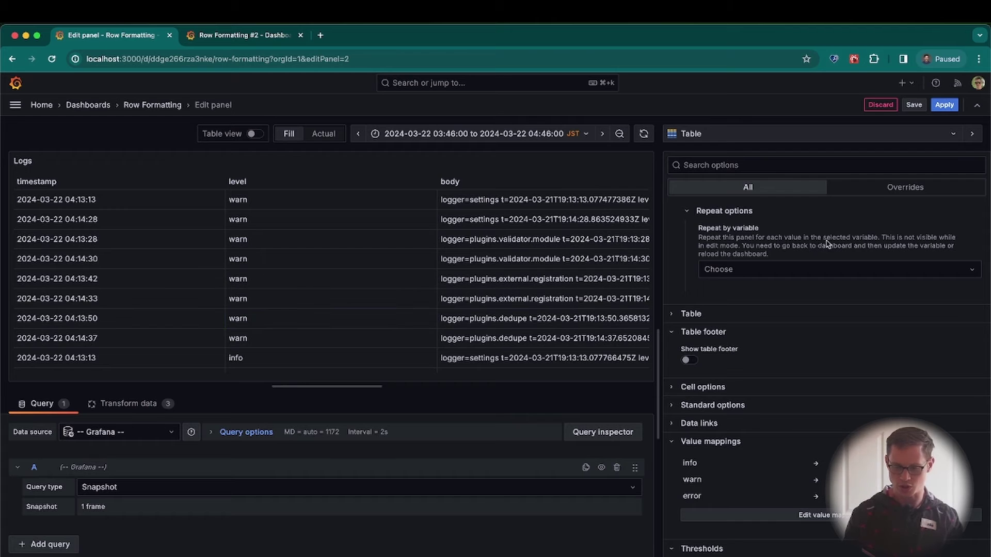
- Add a field override on the level field with a Cell type property, listing its choices
left_click(879, 192)
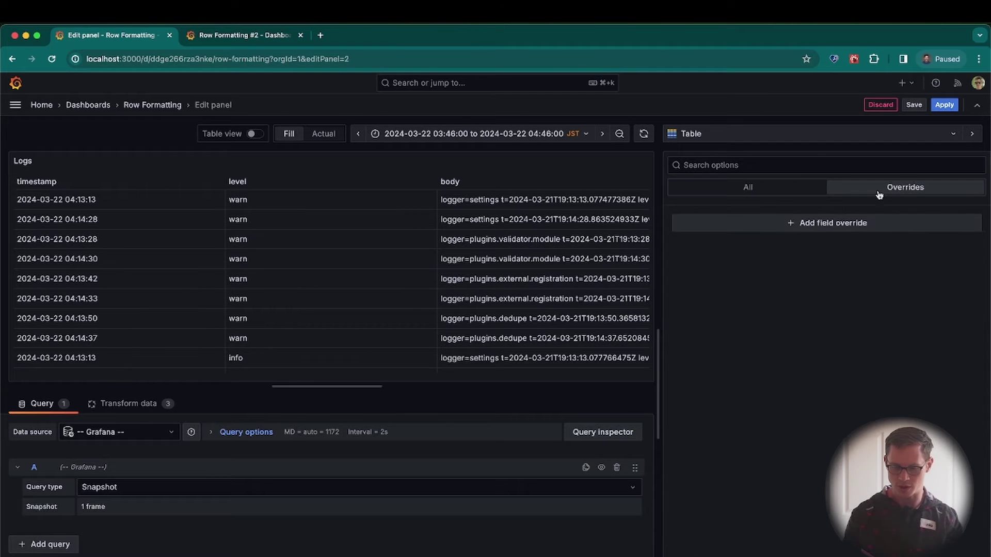
left_click(848, 228)
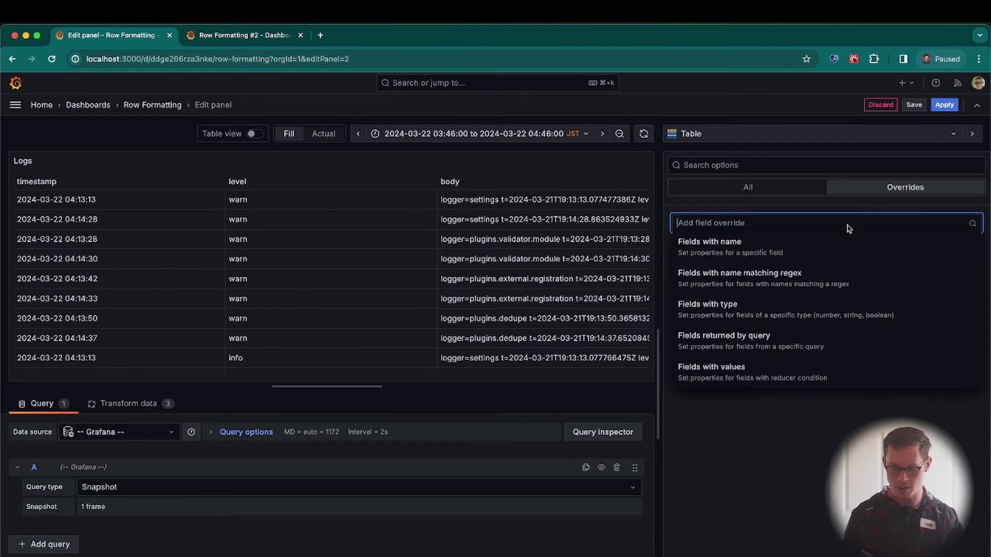
left_click(840, 238)
left_click(837, 247)
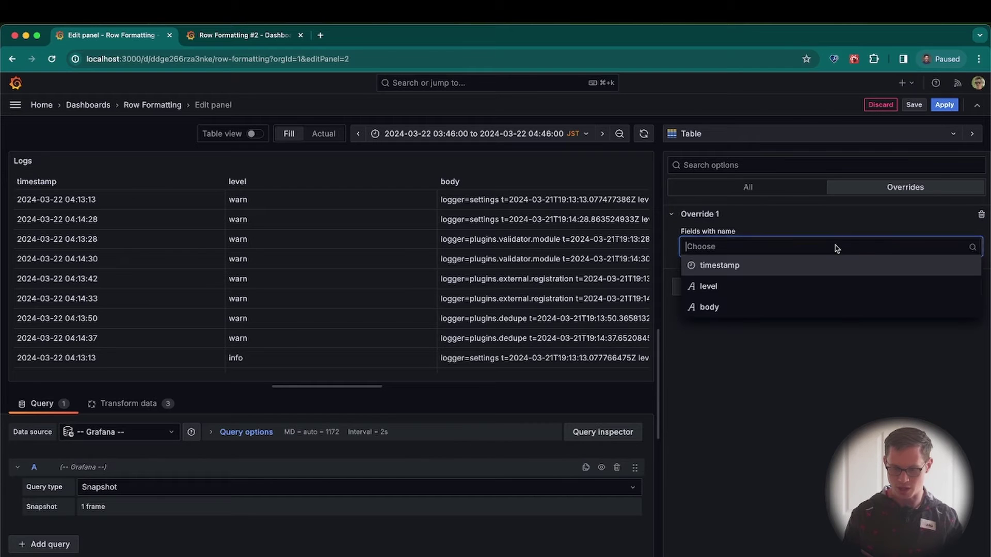
left_click(814, 289)
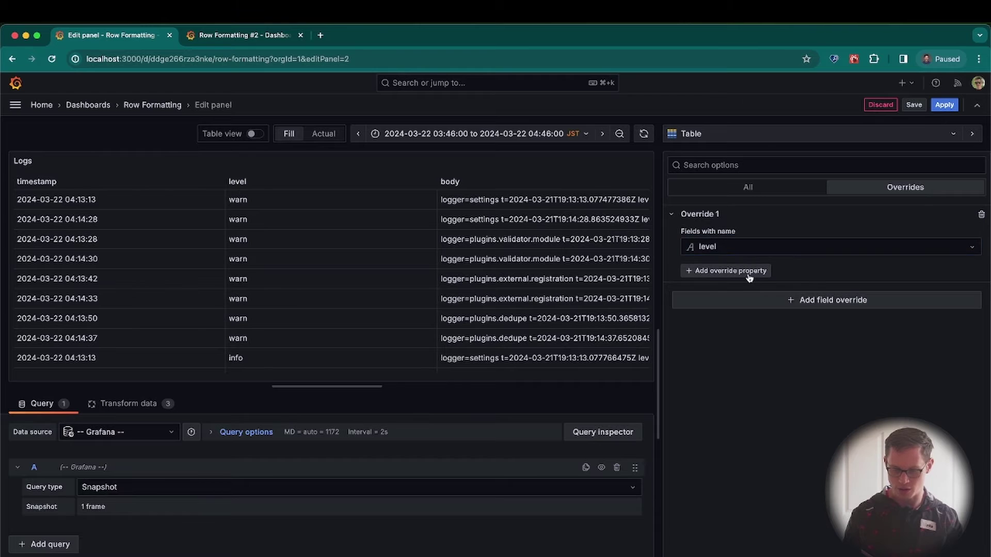
left_click(748, 277)
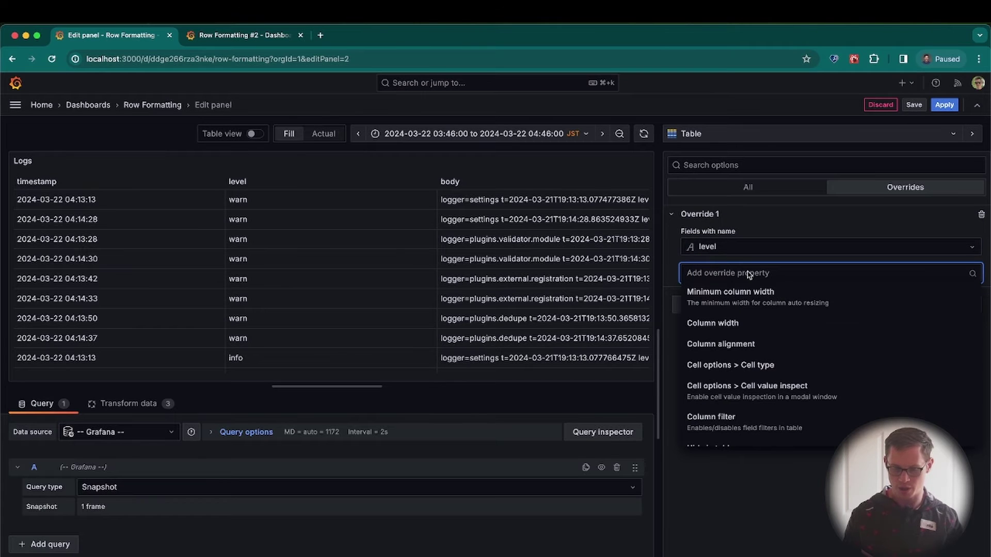
left_click(737, 365)
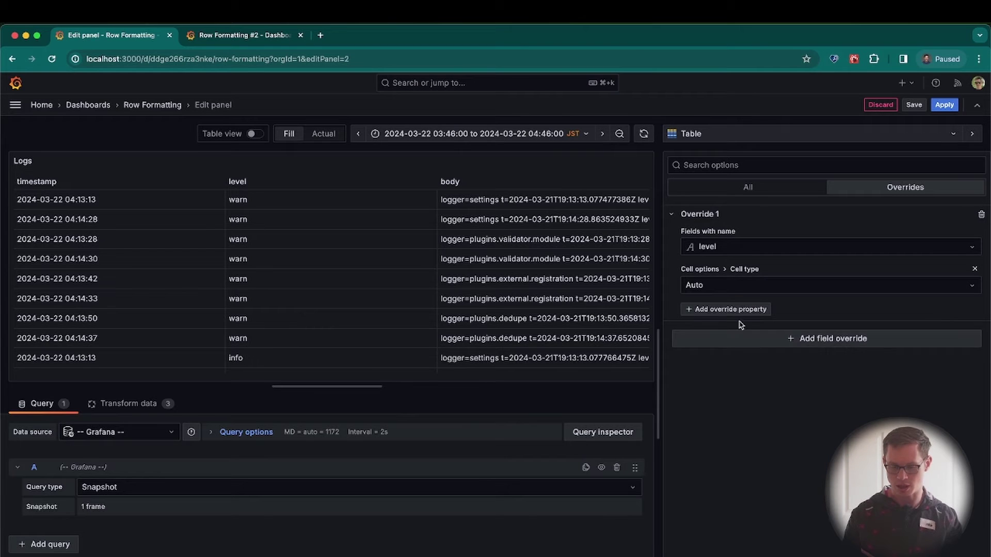
left_click(745, 289)
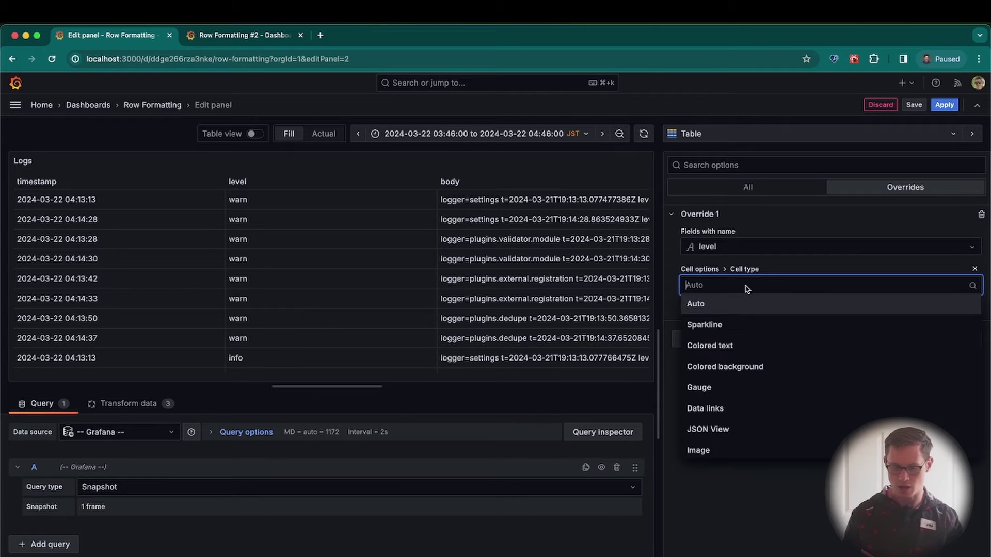
- Give level cells a colored background across entire rows, apply, and switch to Row Formatting #2
left_click(747, 368)
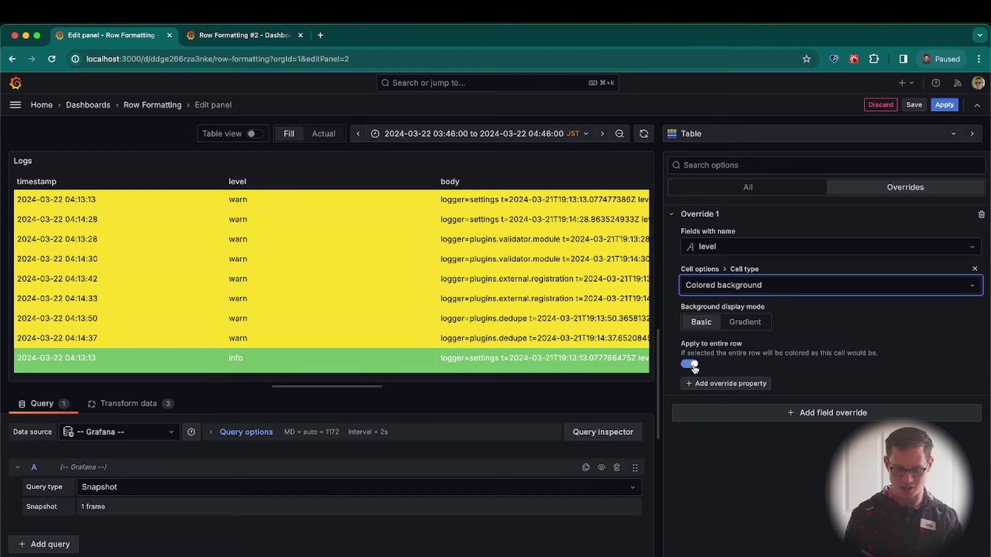
scroll(410, 253, "down", 5)
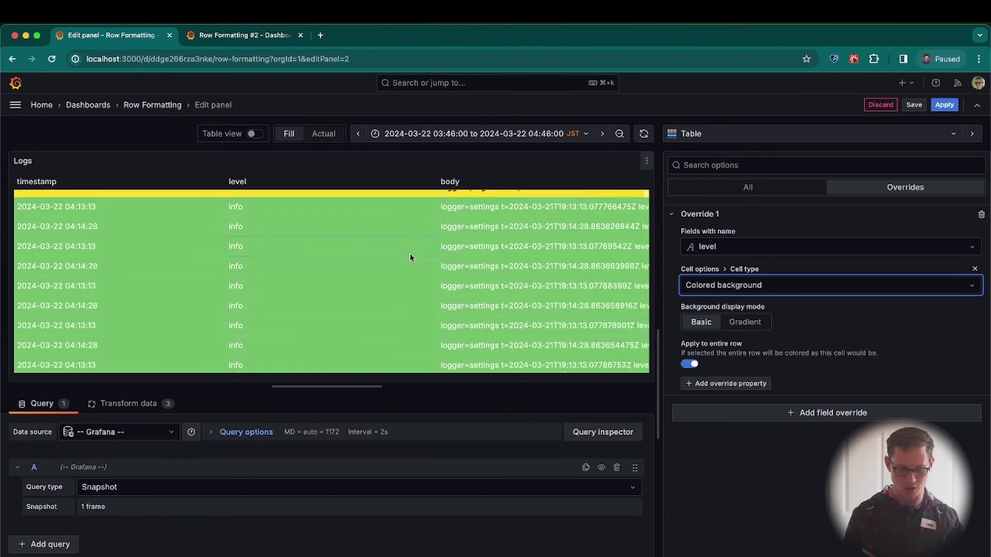
scroll(409, 255, "down", 10)
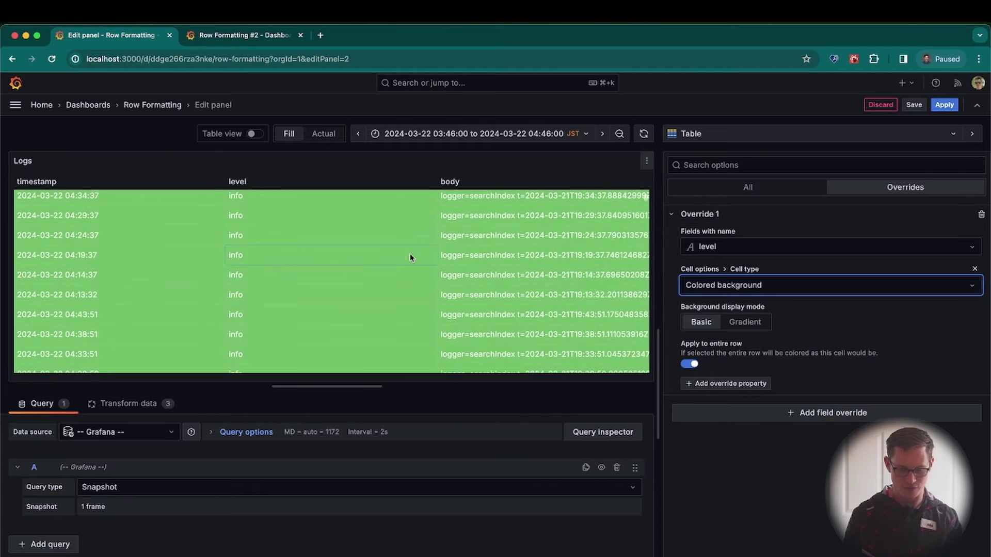
scroll(410, 252, "down", 10)
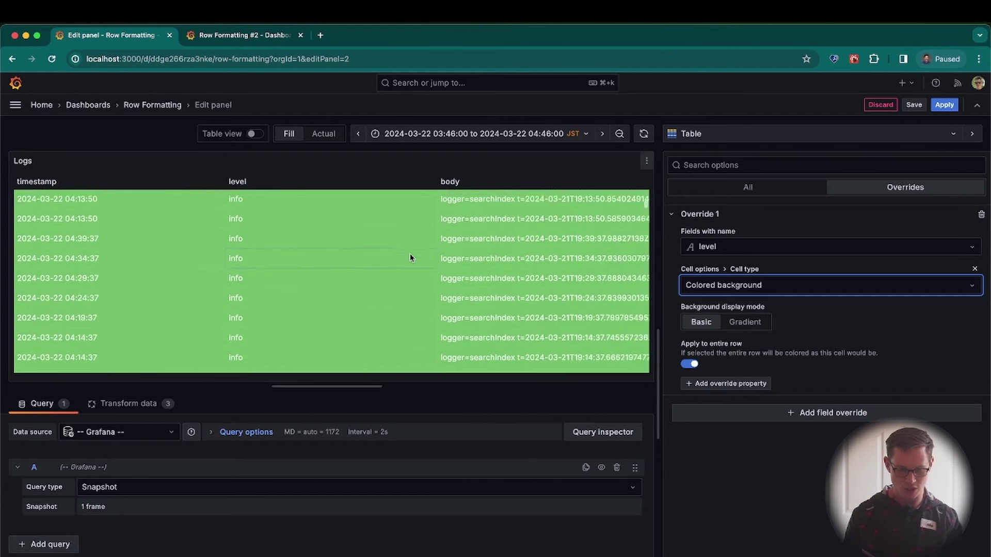
scroll(410, 253, "down", 10)
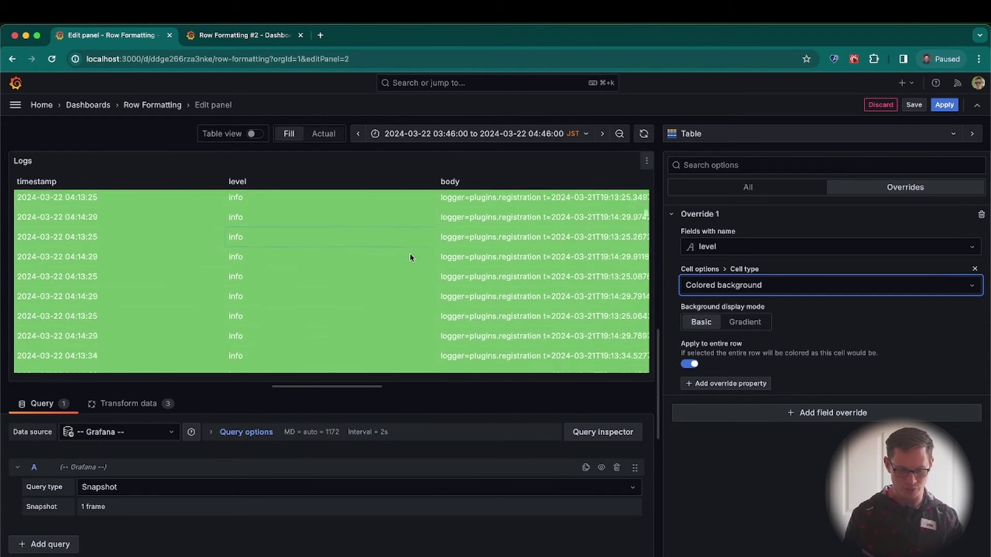
scroll(410, 253, "down", 10)
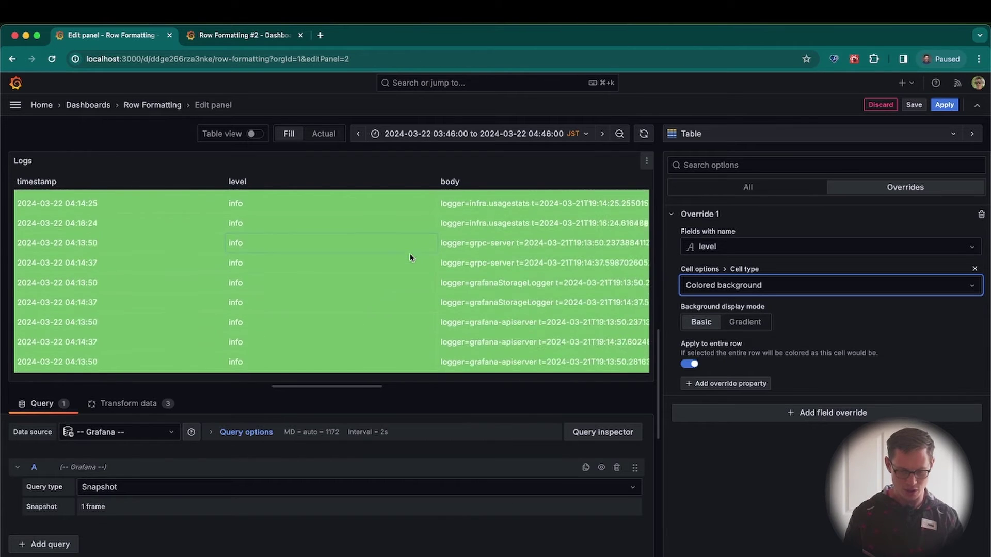
scroll(410, 257, "down", 5)
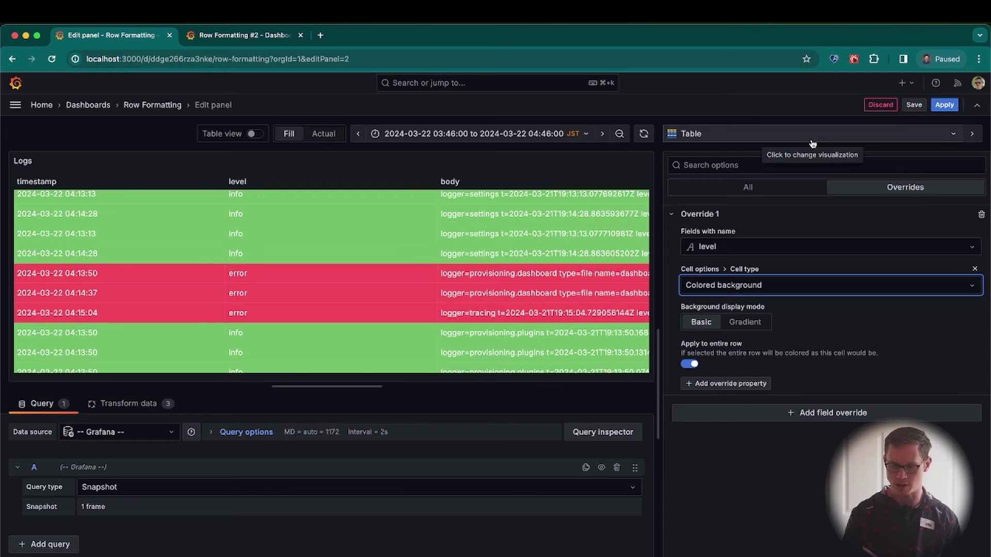
left_click(945, 106)
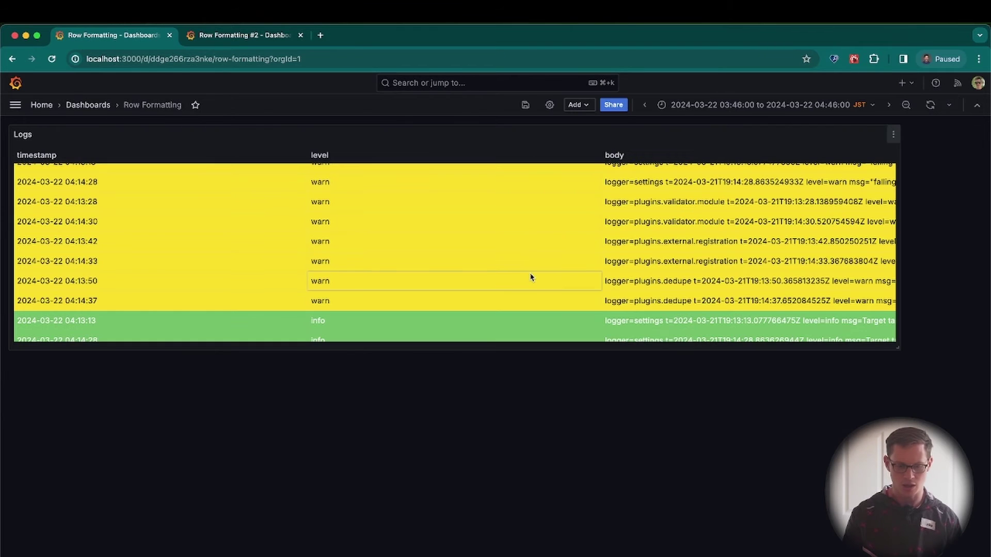
left_click(245, 41)
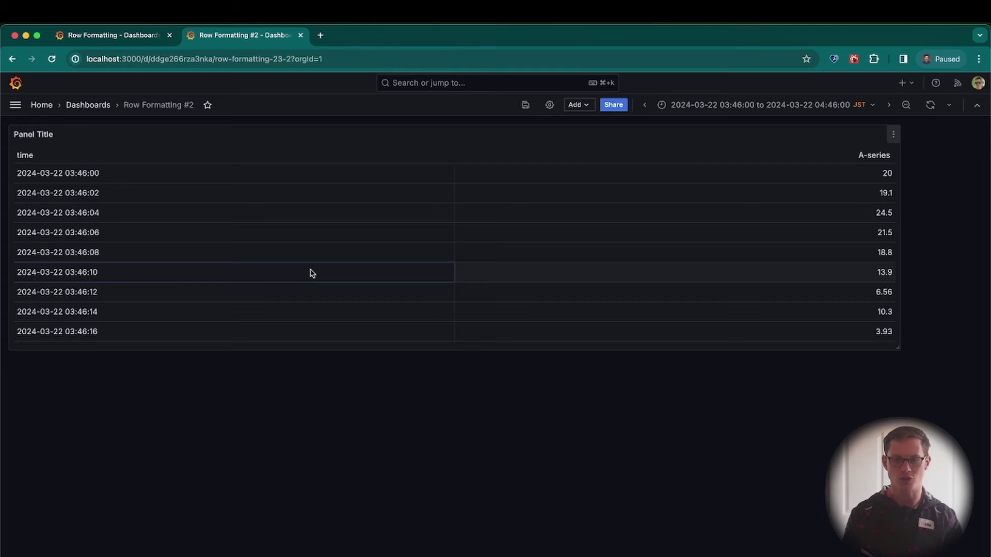
- Edit the Panel Title table, add a red threshold at 90, and add another threshold step
key("e")
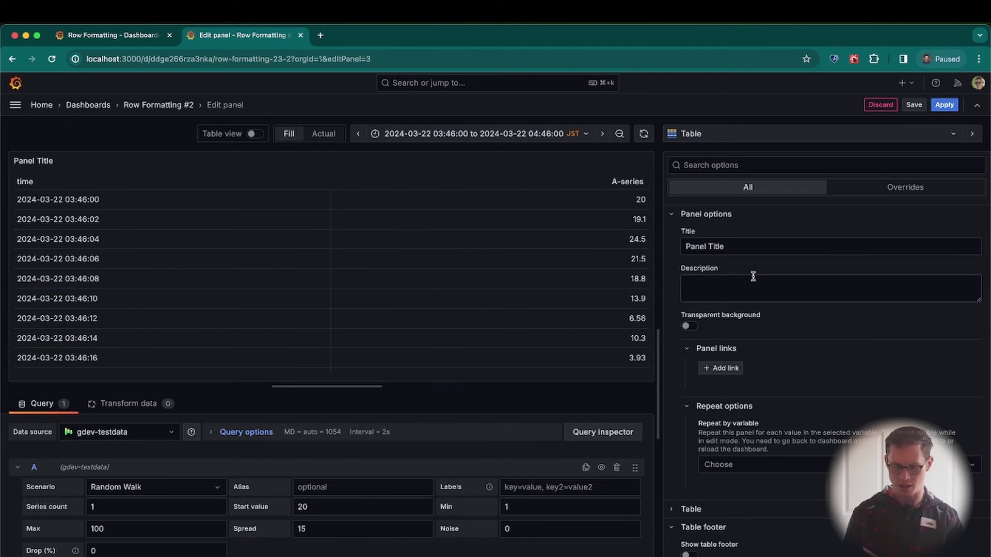
scroll(753, 277, "down", 5)
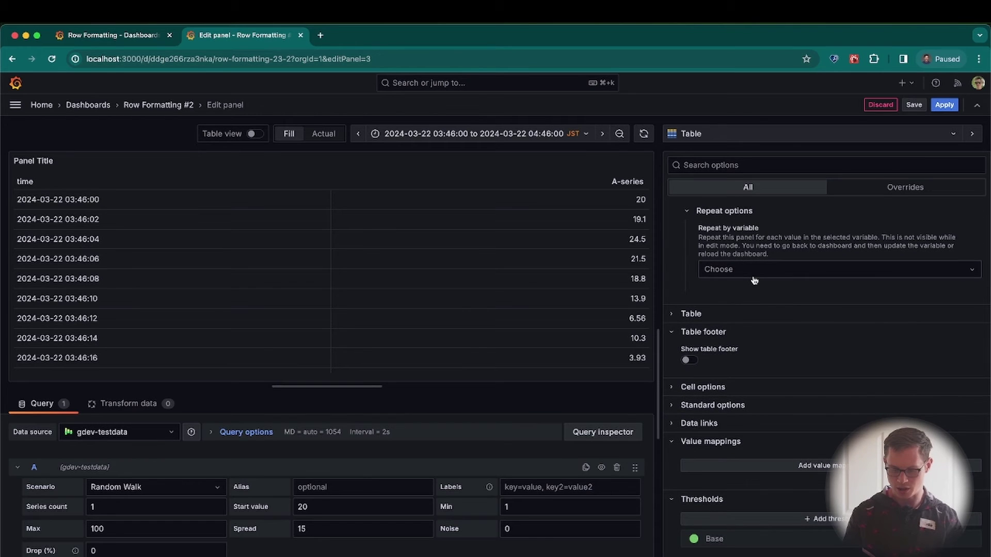
left_click(790, 522)
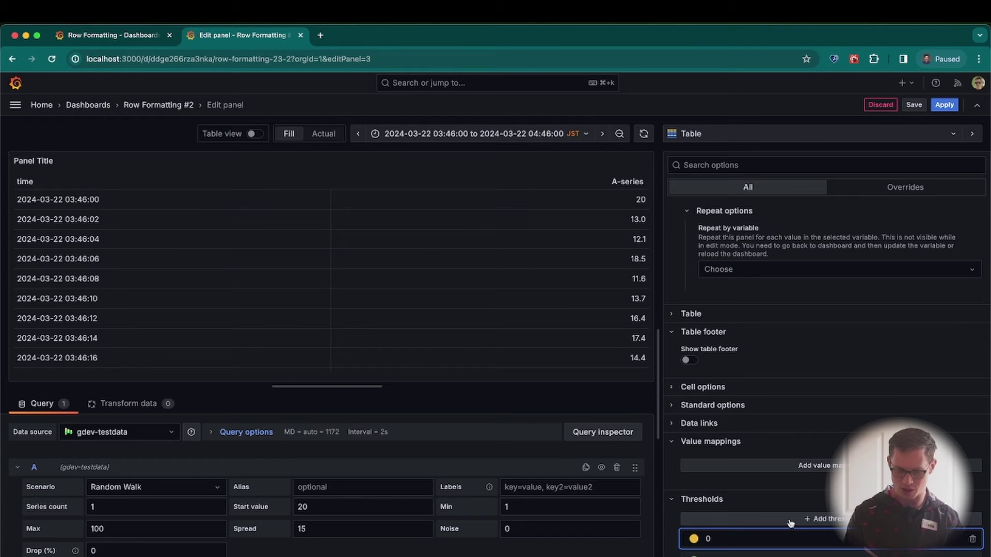
type("90")
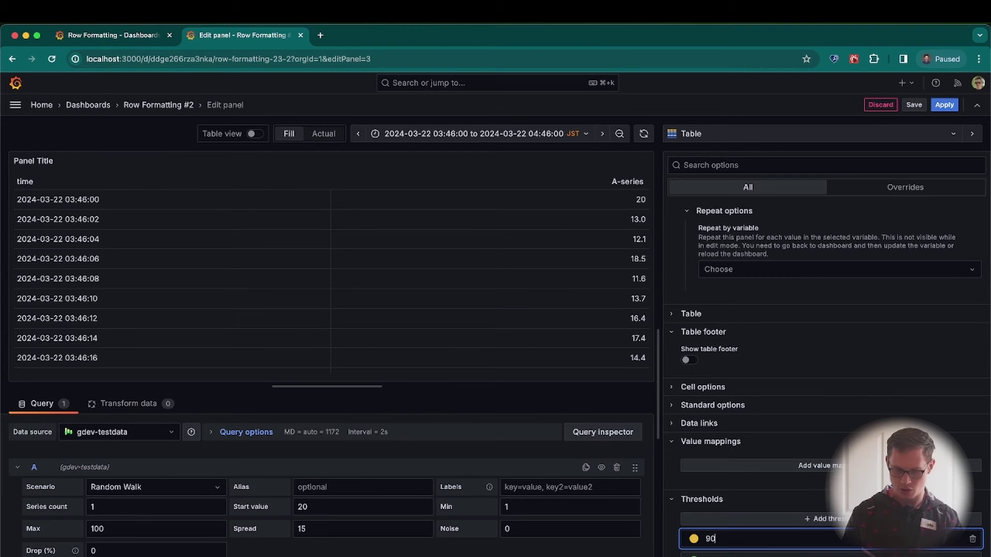
left_click(693, 539)
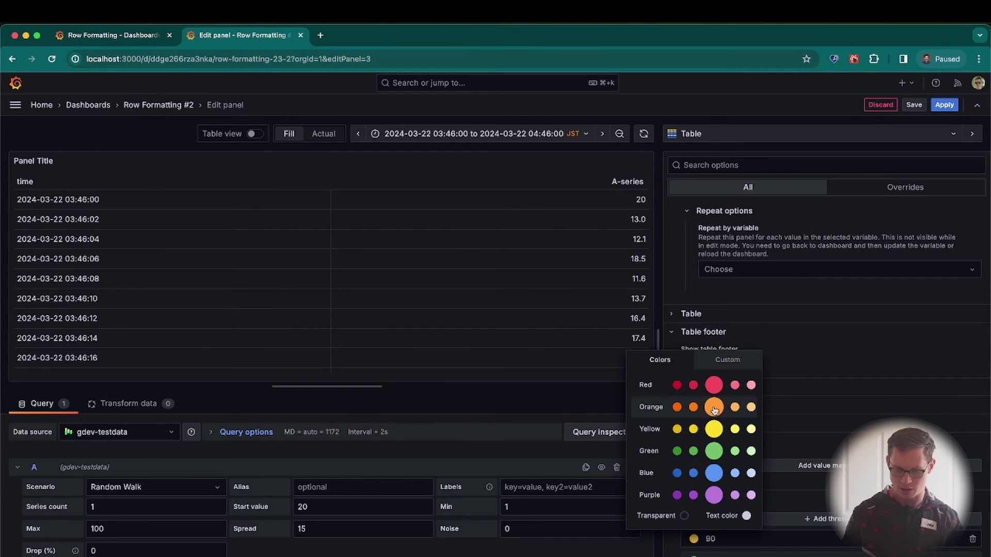
left_click(714, 385)
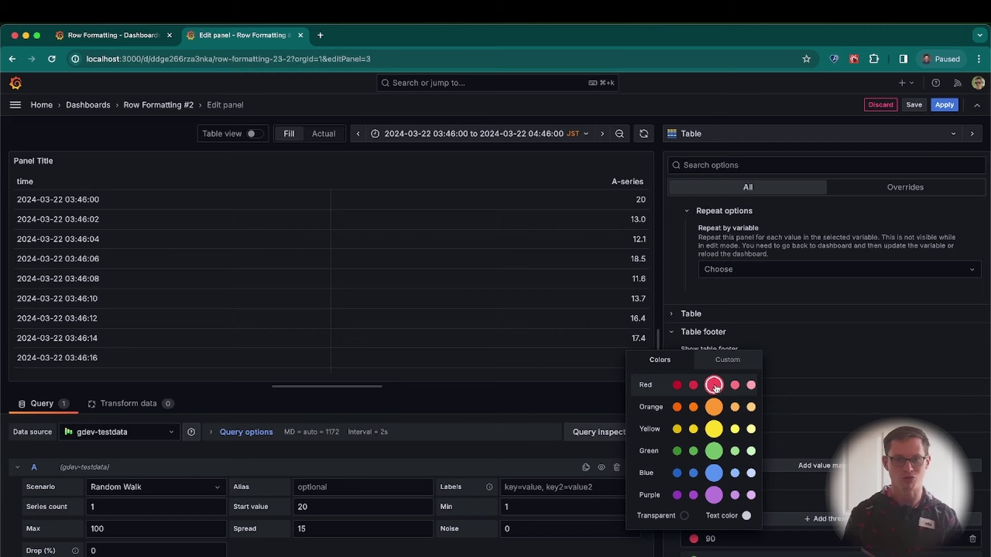
left_click(821, 520)
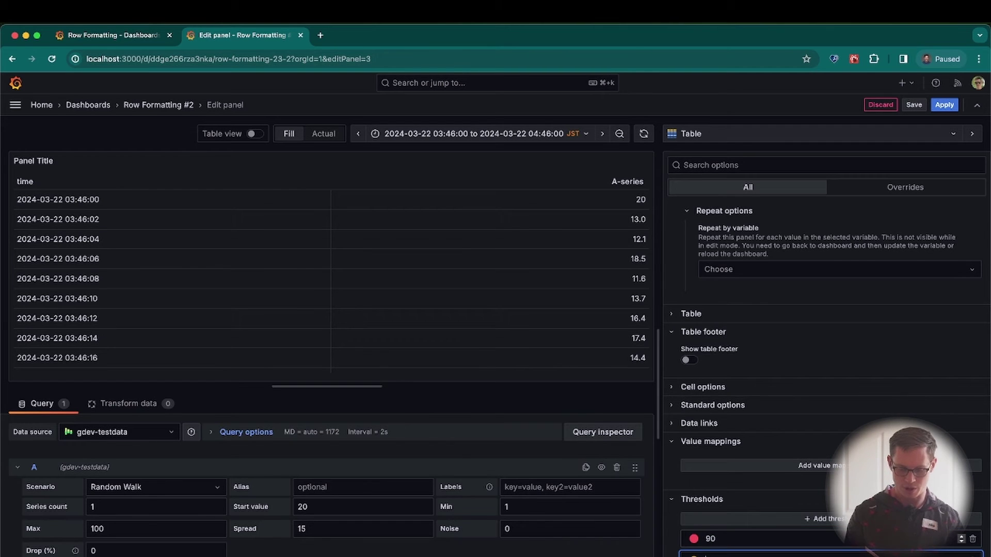
left_click(670, 534)
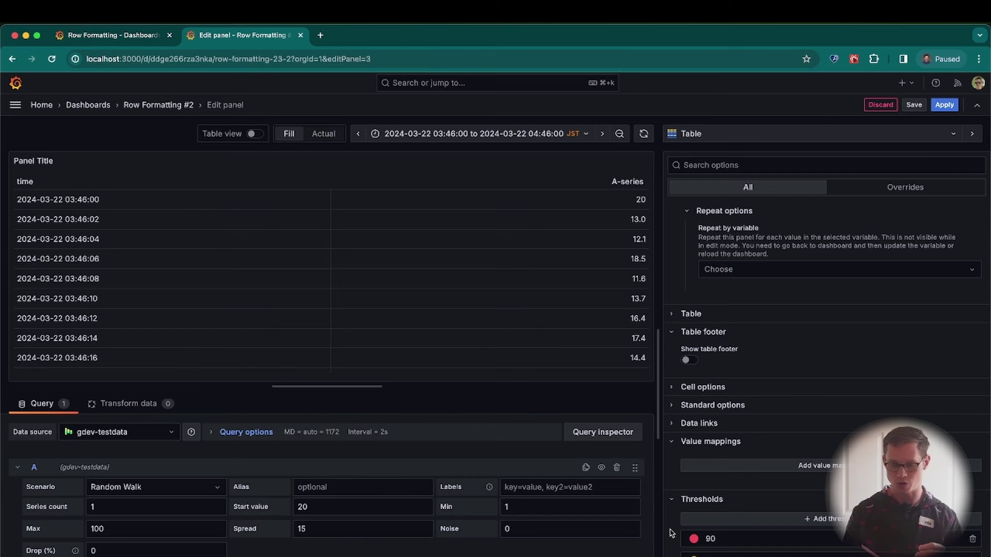
left_click(899, 193)
- Add a field override targeting the A-series field by name
left_click(852, 226)
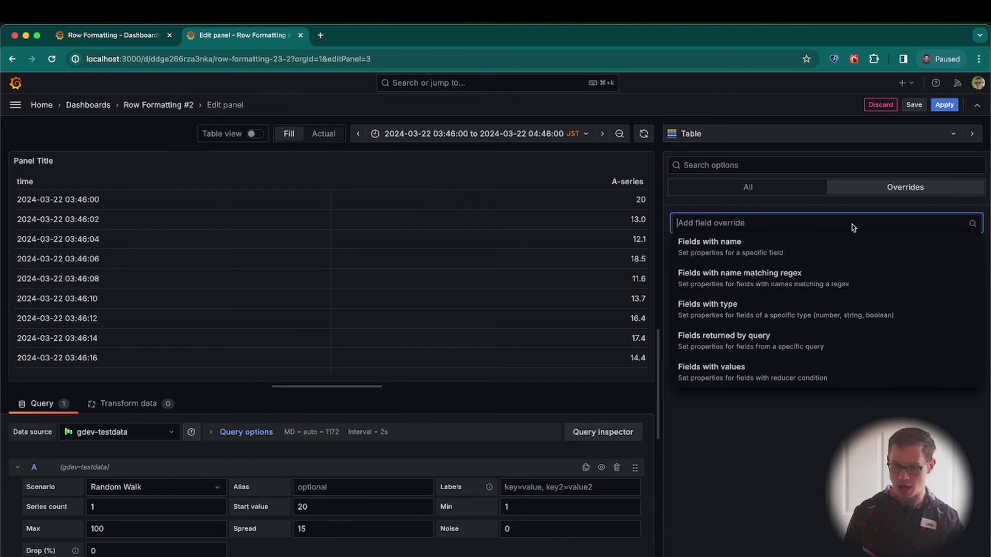
left_click(846, 249)
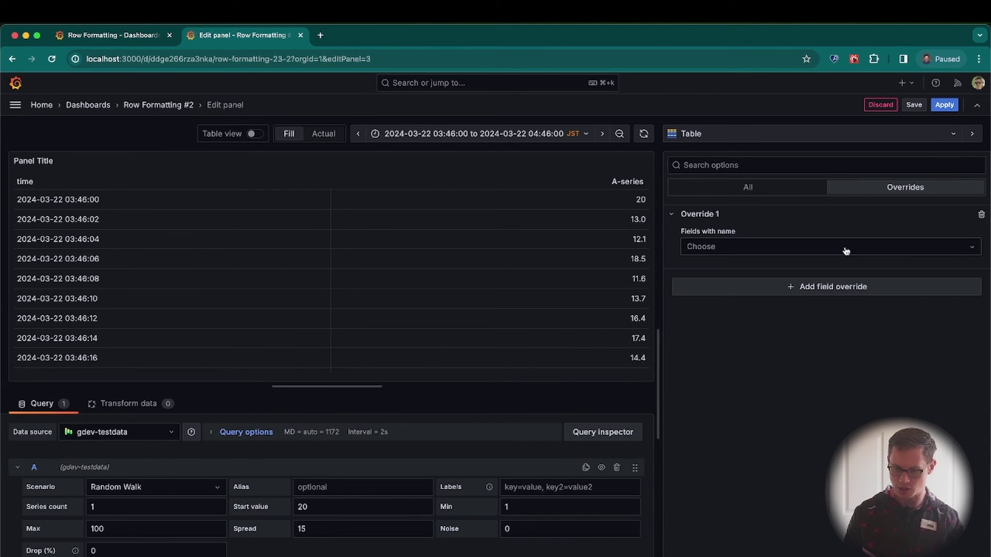
left_click(846, 249)
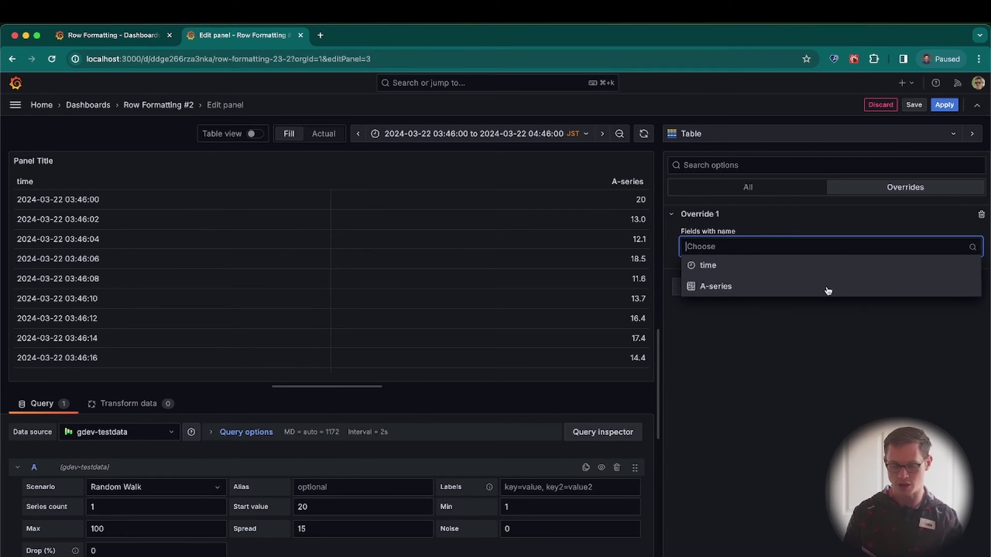
left_click(827, 289)
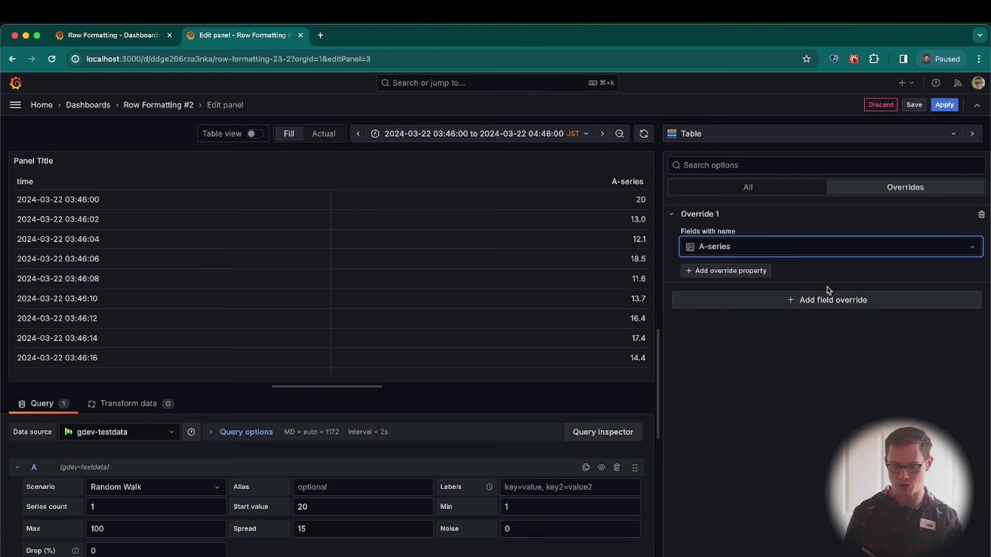
- Set the A-series override's cell type to Colored background, applied to entire rows
left_click(748, 272)
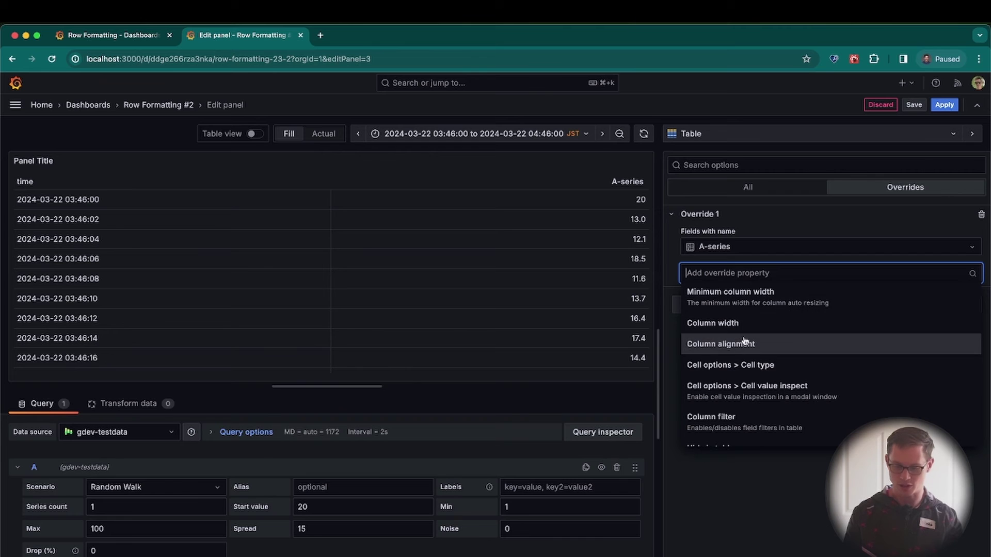
left_click(747, 365)
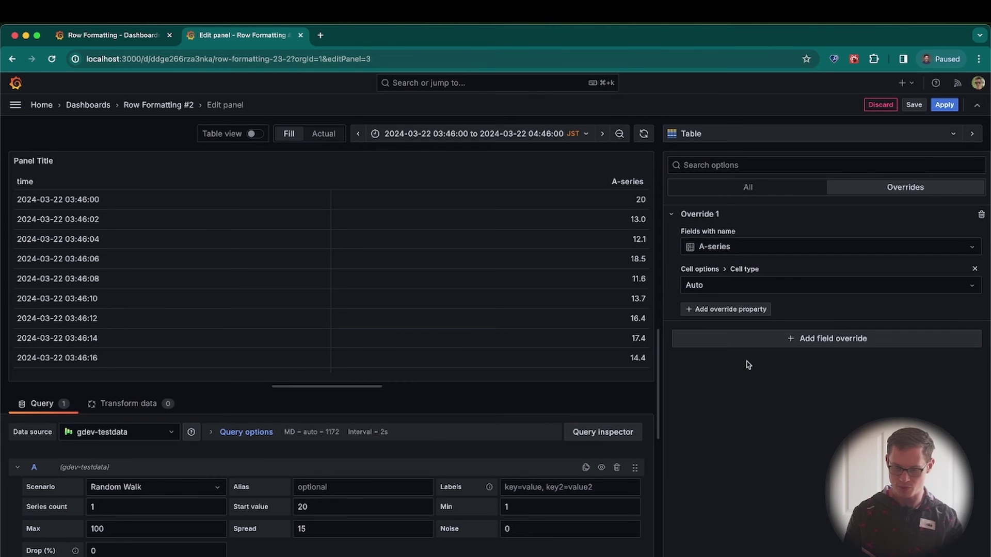
left_click(739, 288)
left_click(736, 366)
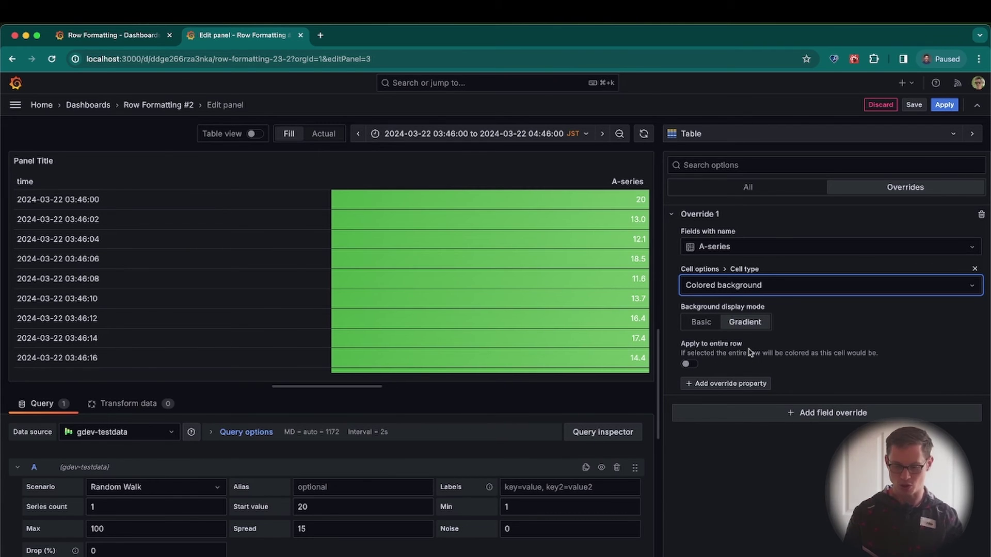
scroll(627, 307, "down", 2)
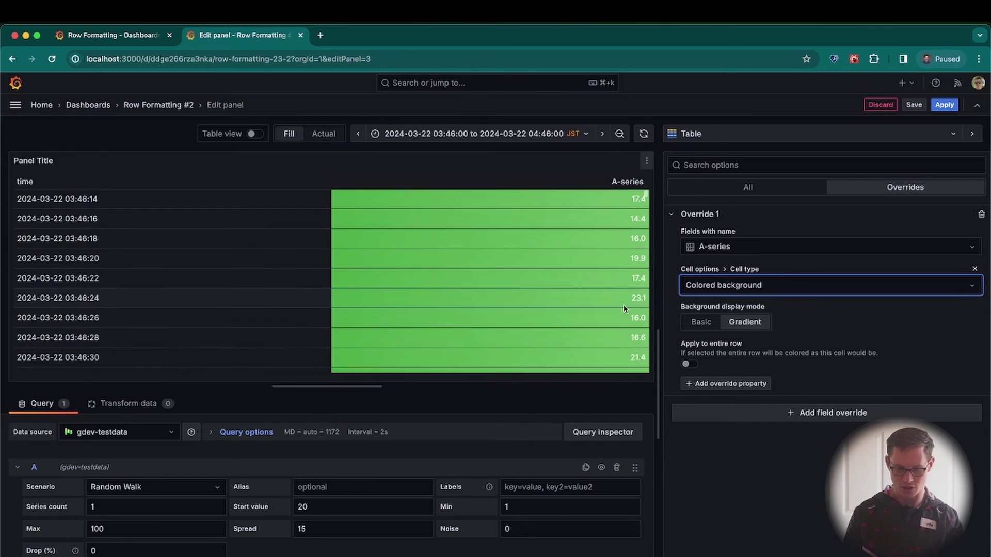
scroll(623, 309, "up", 1)
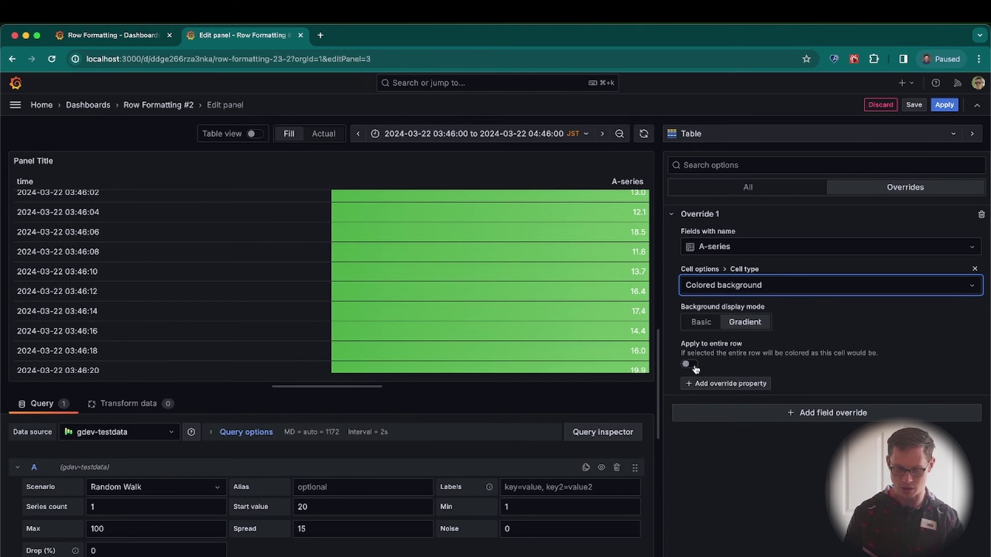
left_click(695, 367)
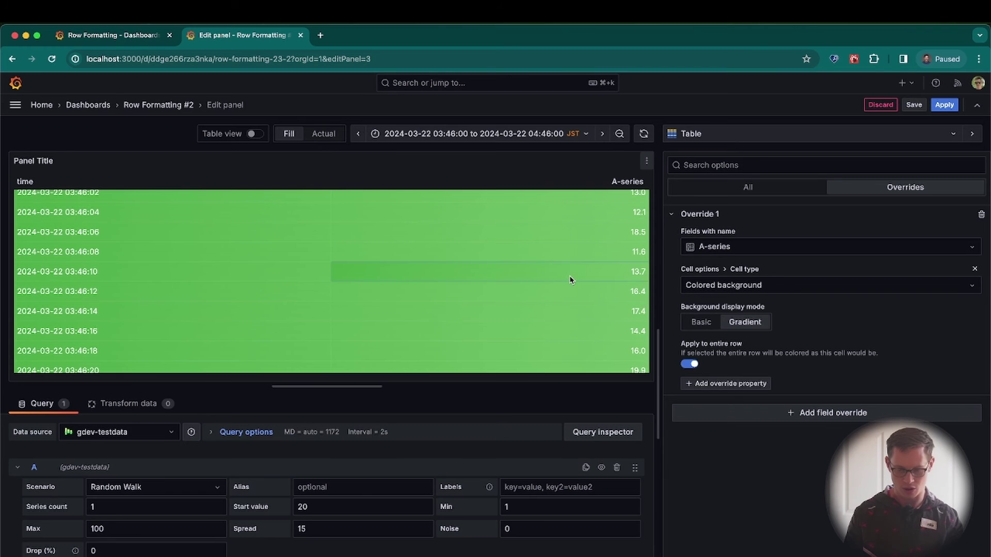
- Change the A-series background display mode from Gradient to Basic for flat row colours
scroll(570, 279, "down", 5)
scroll(570, 279, "down", 15)
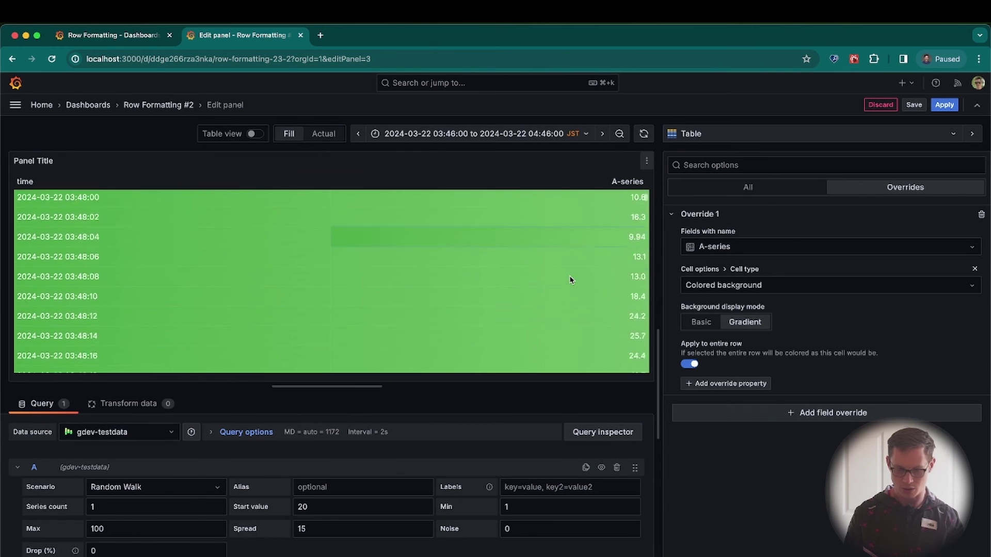
left_click_drag(647, 204, 646, 289)
scroll(646, 289, "up", 2)
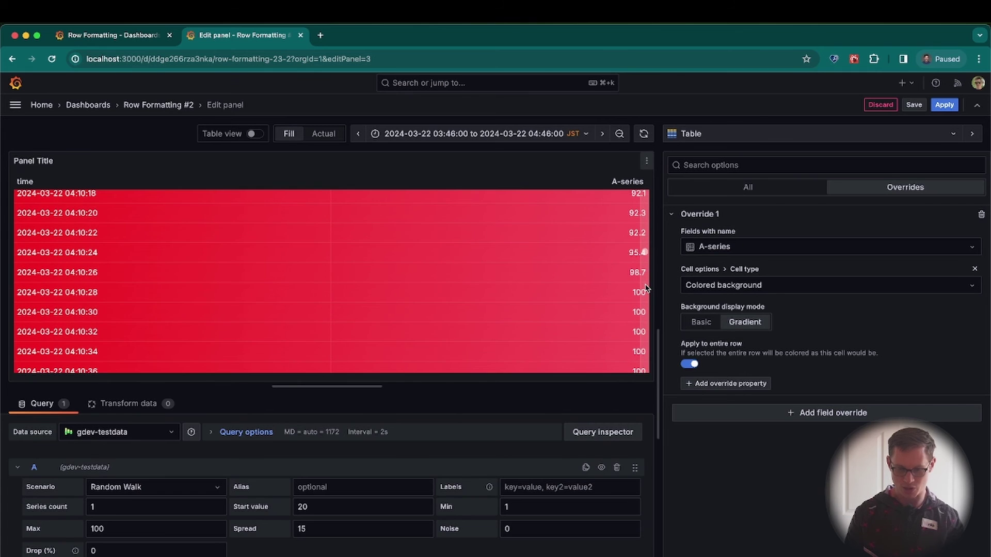
scroll(646, 288, "up", 10)
scroll(646, 278, "down", 5)
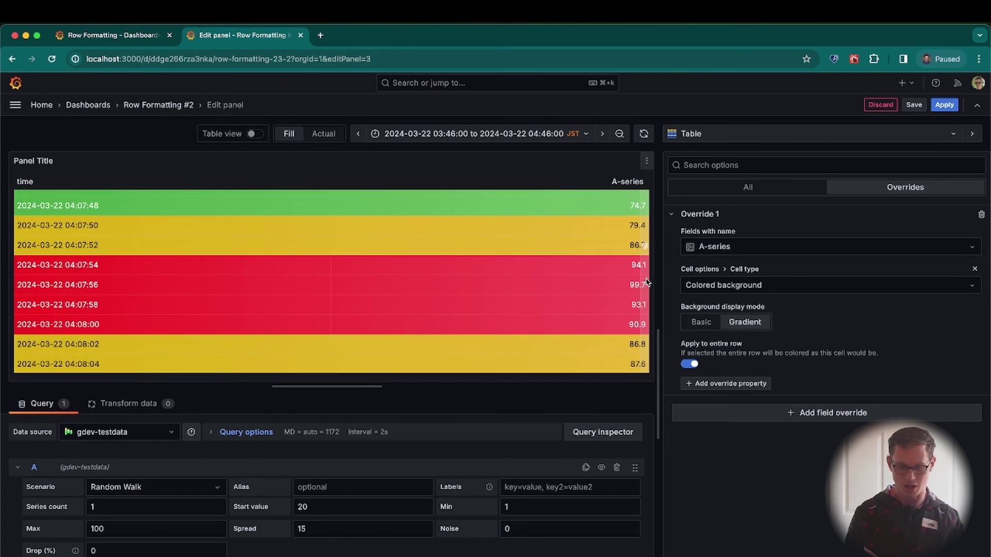
scroll(647, 274, "up", 5)
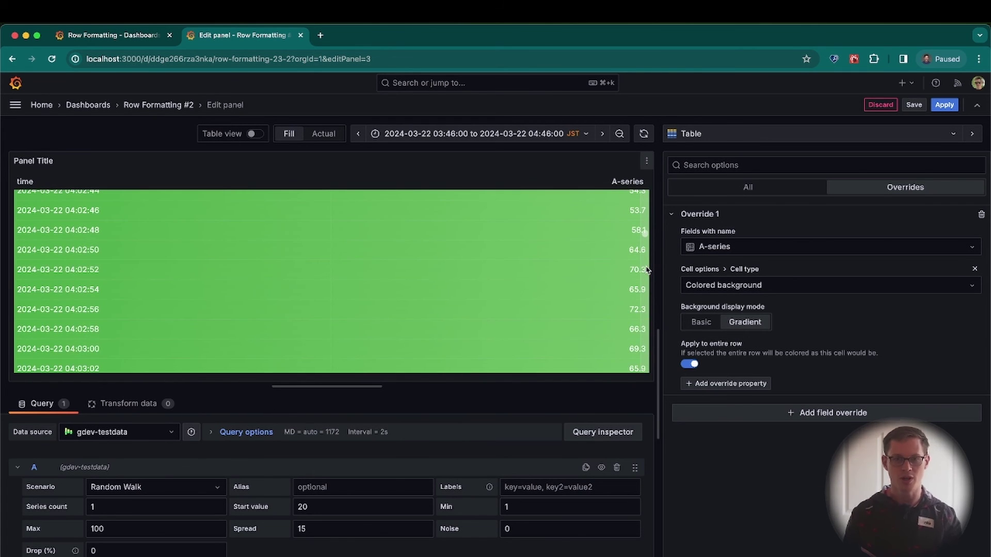
scroll(646, 269, "down", 5)
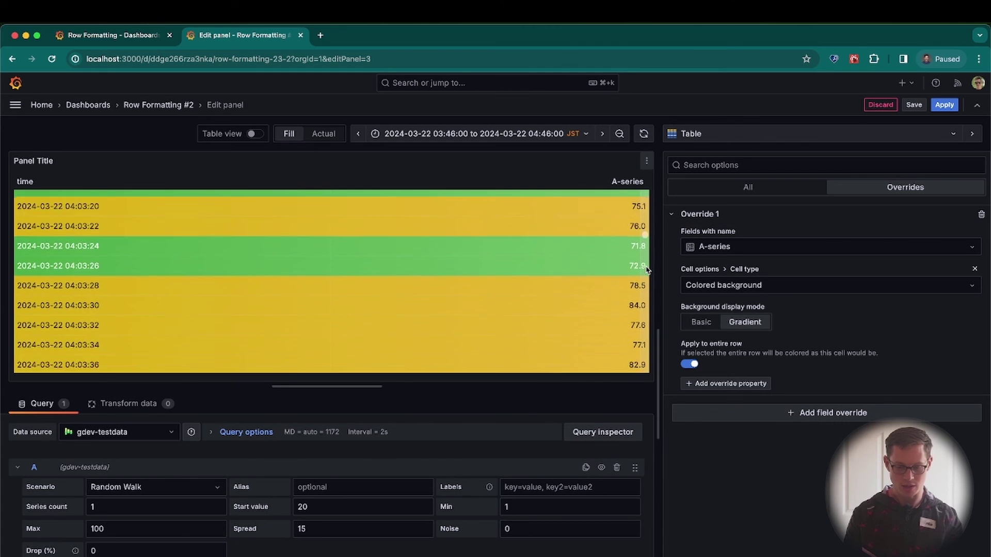
scroll(646, 270, "down", 13)
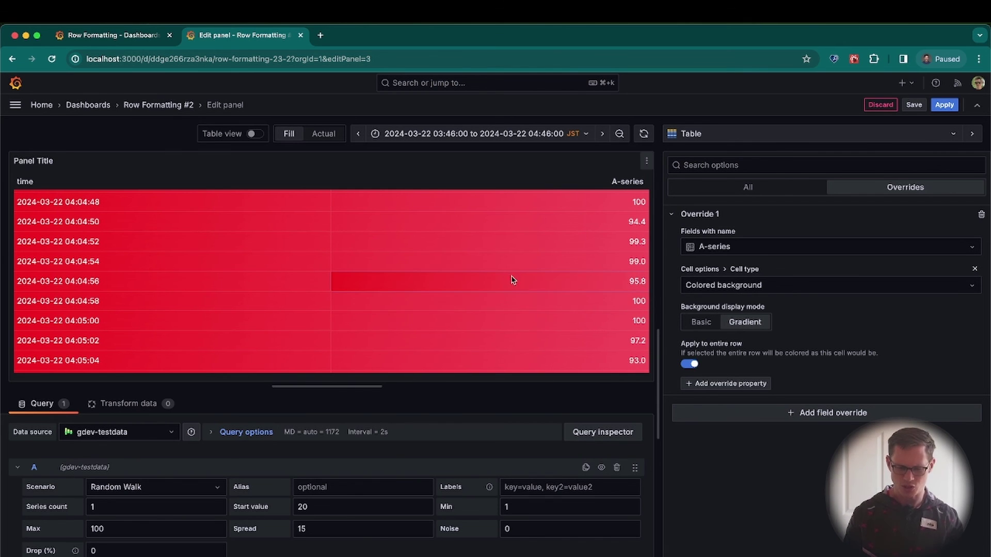
scroll(511, 281, "up", 5)
scroll(511, 280, "up", 1)
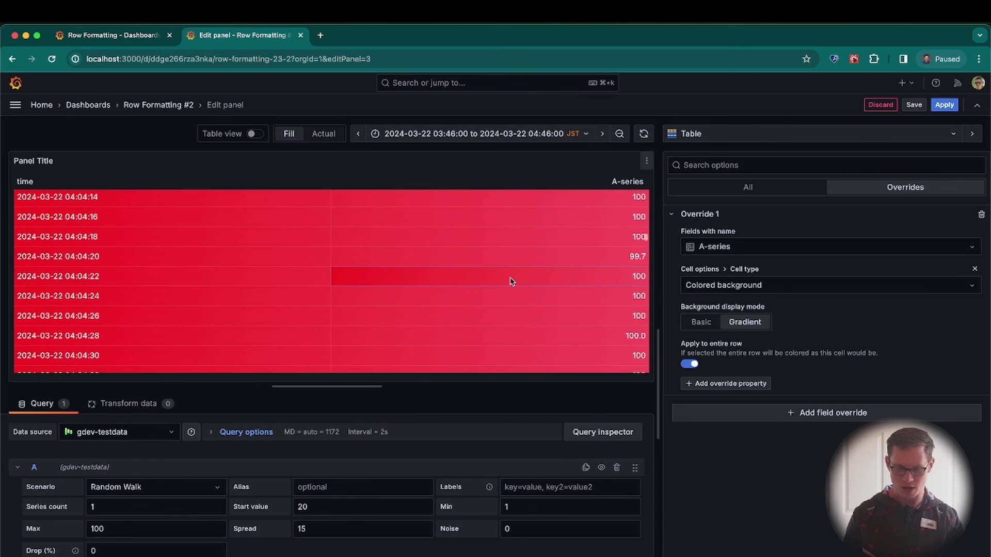
left_click(694, 322)
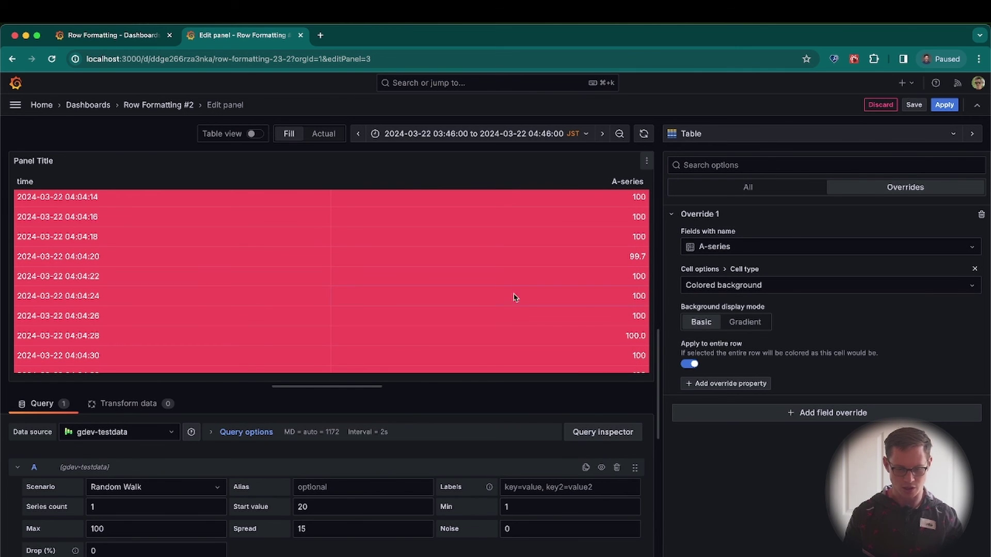
- Apply the panel edits and scroll the dashboard table to check its green, yellow and red rows
left_click(944, 105)
scroll(639, 218, "down", 20)
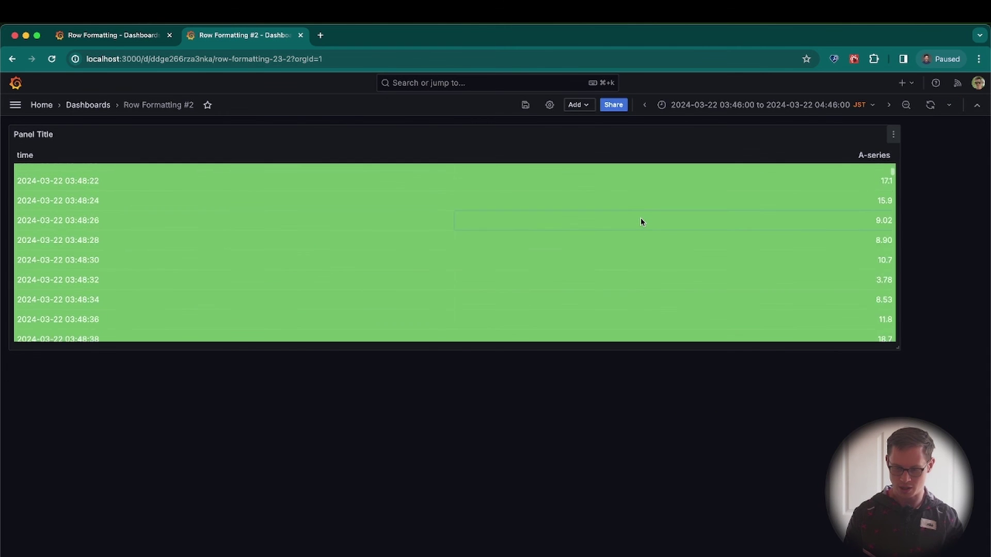
scroll(639, 222, "down", 20)
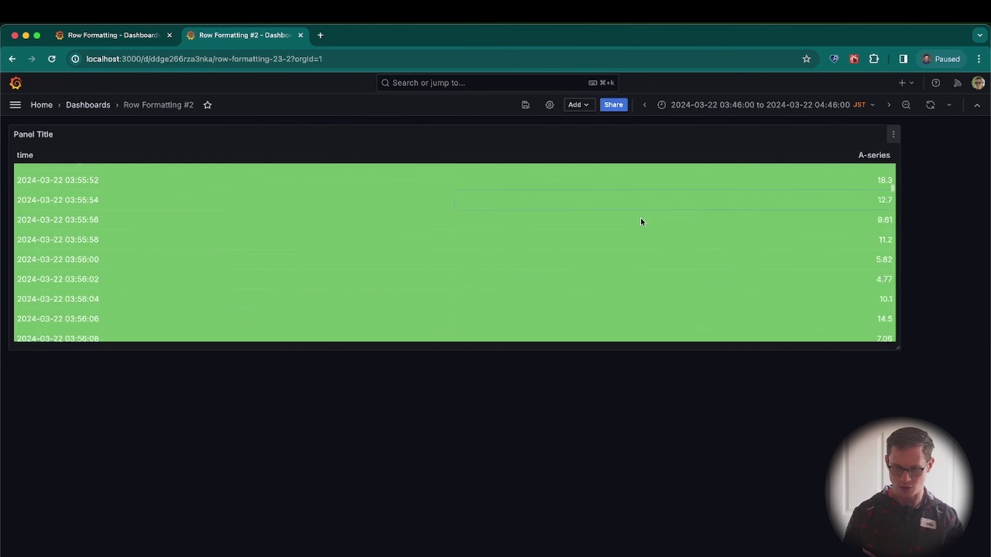
scroll(642, 222, "down", 20)
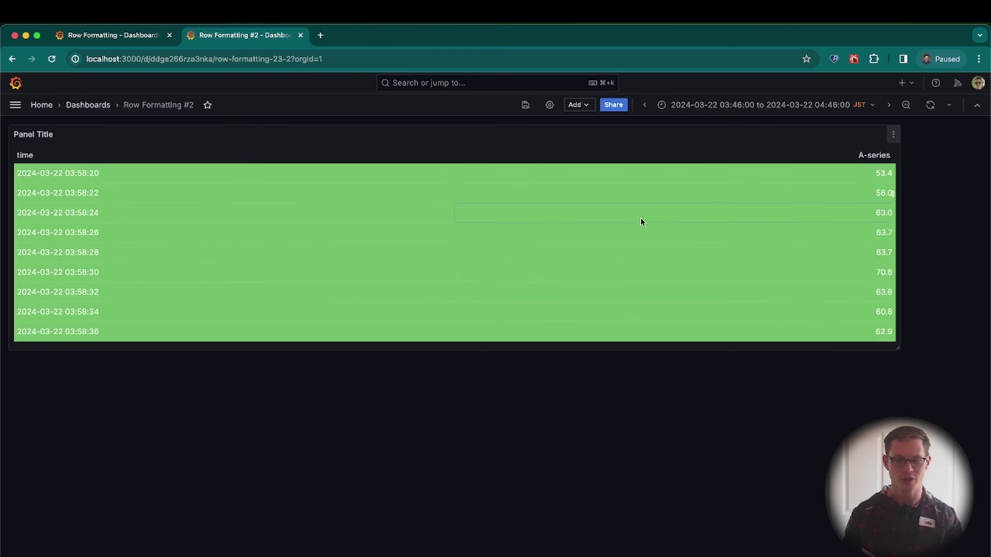
scroll(641, 222, "down", 10)
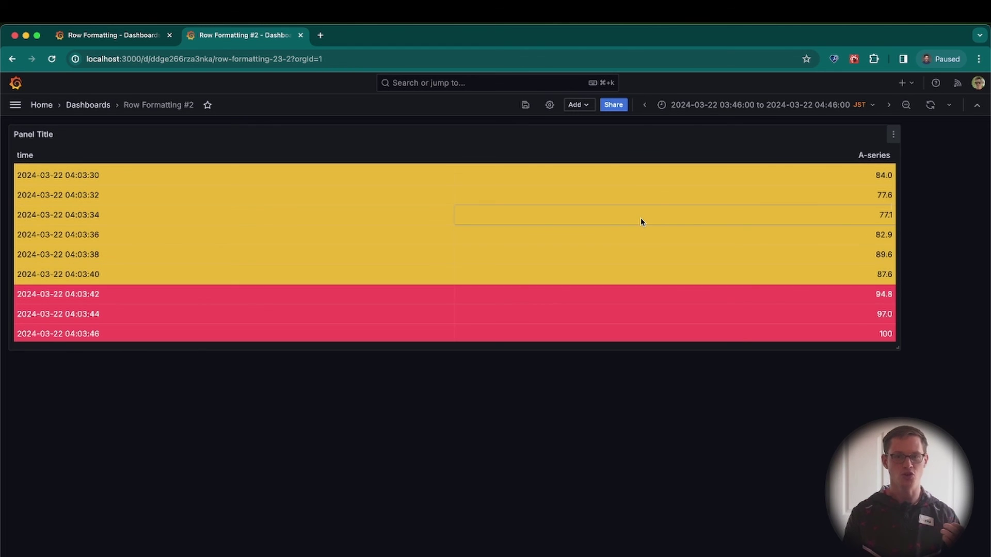